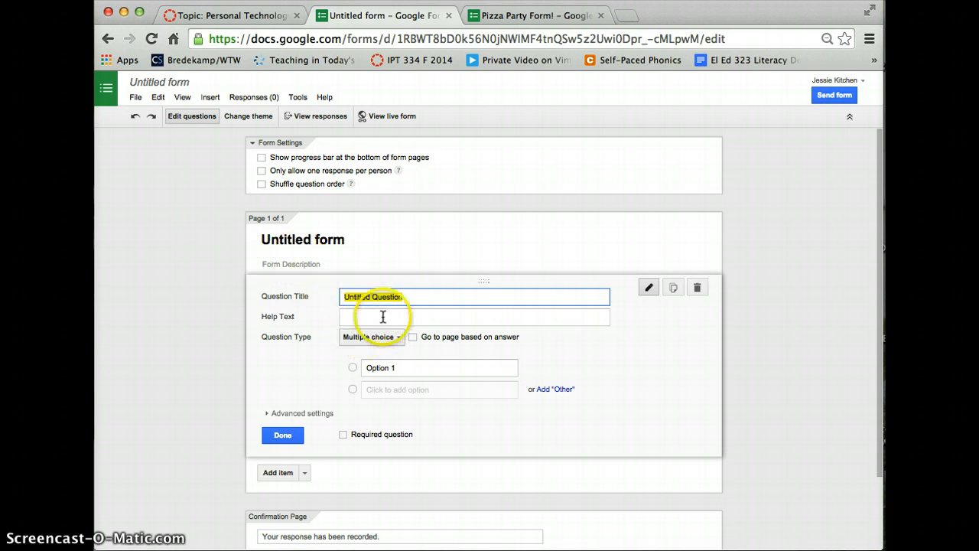
# Set the first question's type to Text and title it "What is the BYU mascot?"
pyautogui.click(399, 341)
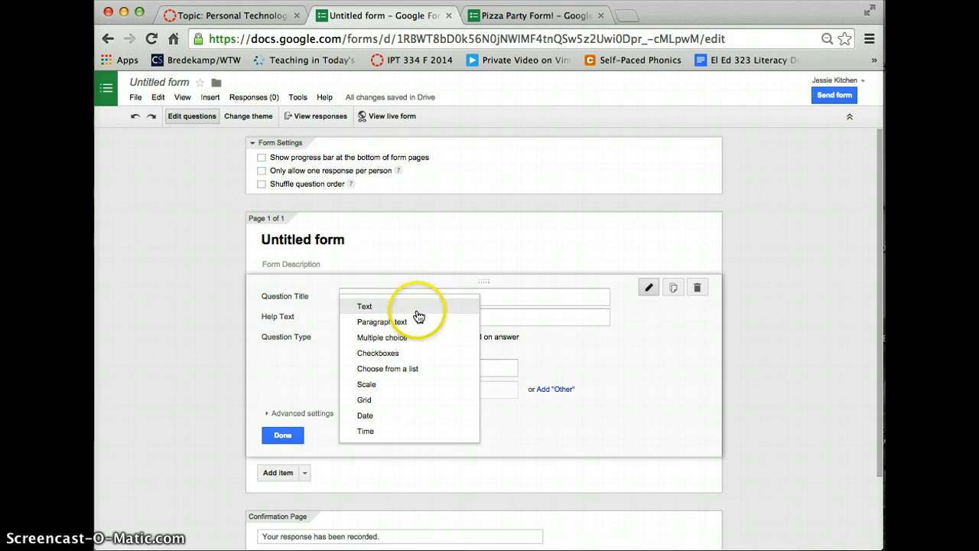
pyautogui.click(410, 309)
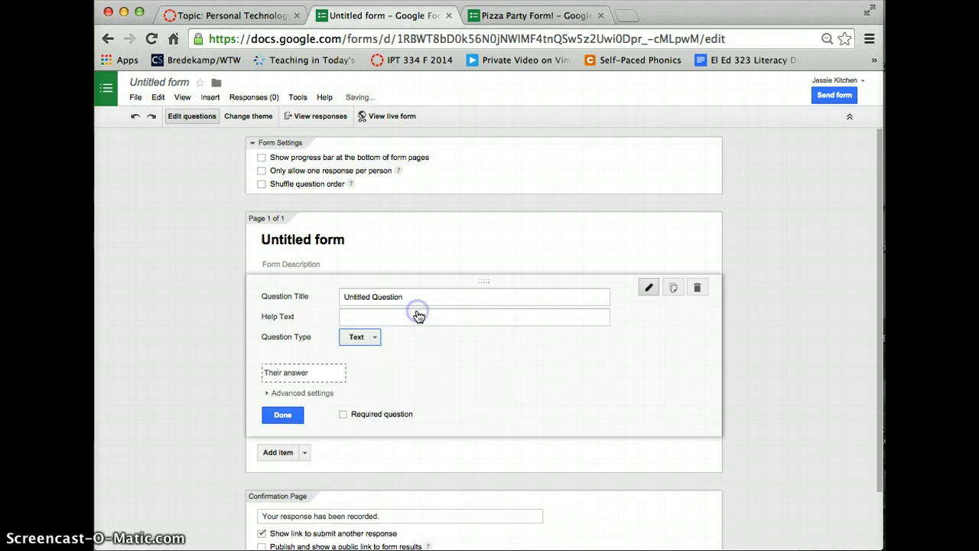
pyautogui.click(376, 297)
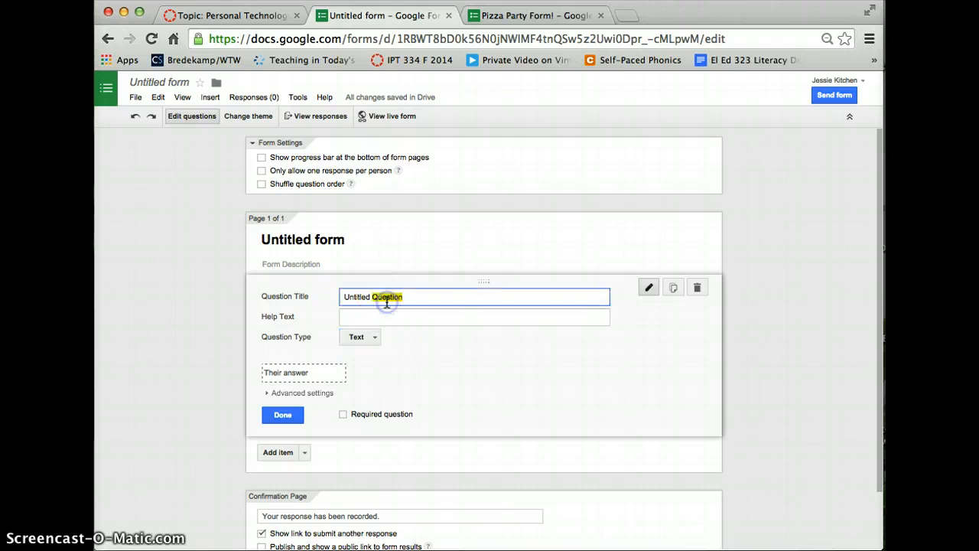
pyautogui.tripleClick(386, 298)
pyautogui.write('What is the BU')
pyautogui.press('BackSpace')
pyautogui.write('YU mascot?')
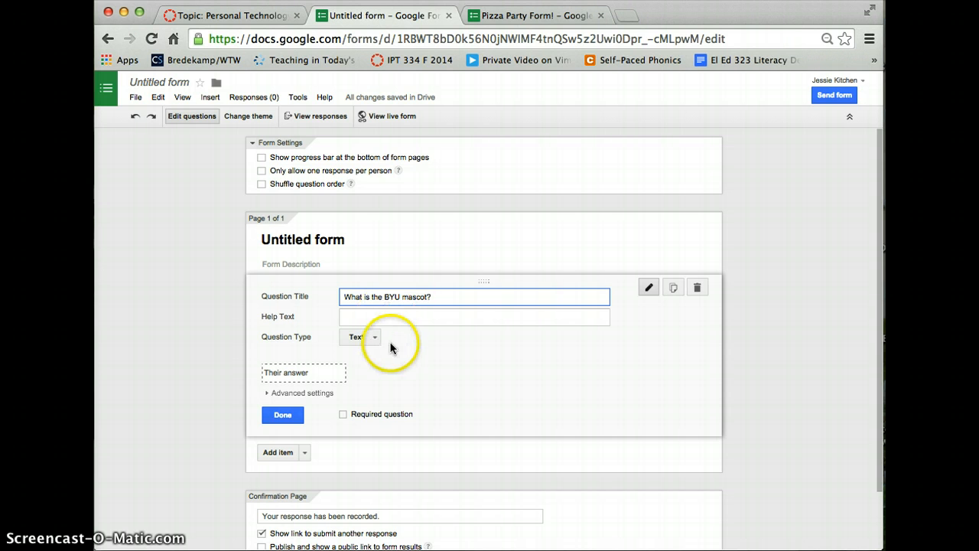
# Give the BYU mascot question the help text "hint: it's a type of cat"
pyautogui.click(389, 314)
pyautogui.write('hint')
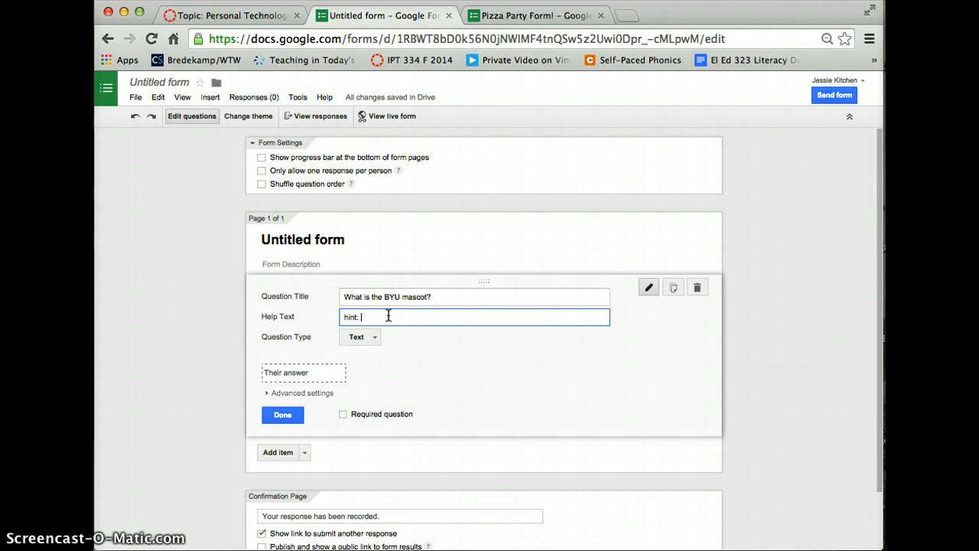
pyautogui.write(": it's a type of cat")
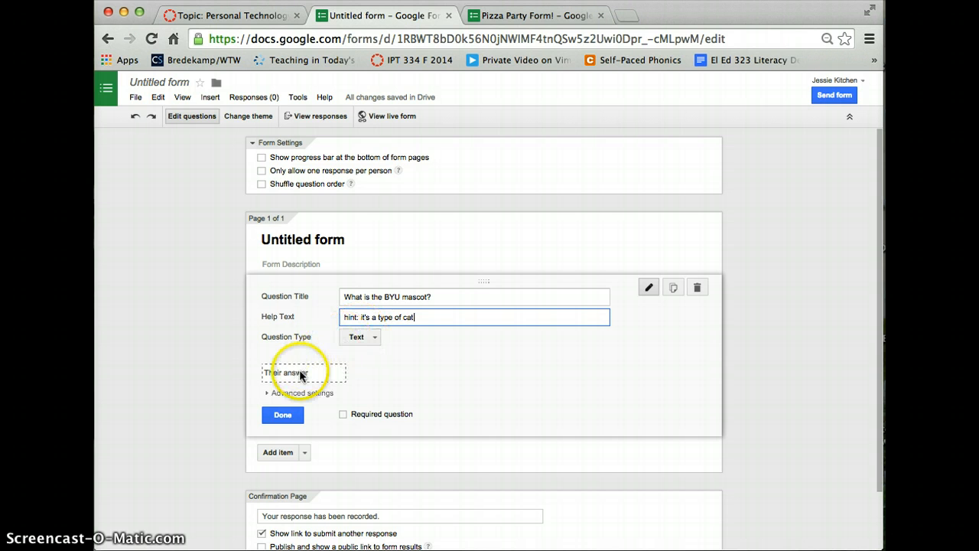
pyautogui.click(301, 374)
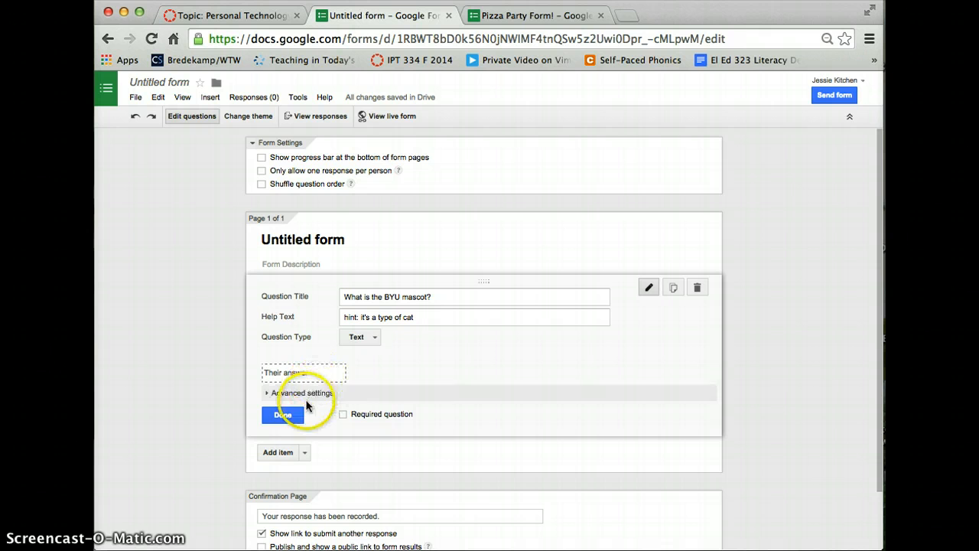
# Add a second question to the form and make it a Multiple choice question
pyautogui.click(279, 452)
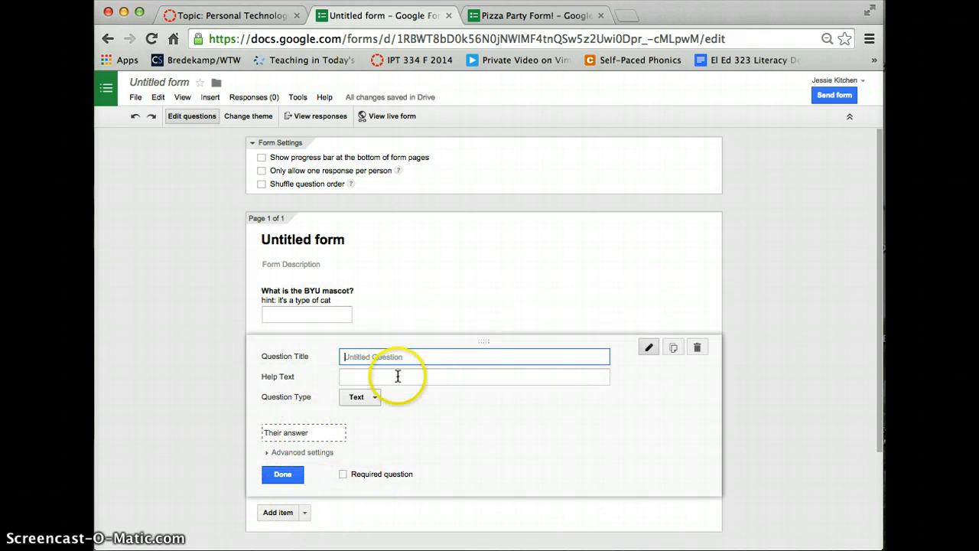
pyautogui.click(364, 401)
pyautogui.click(369, 412)
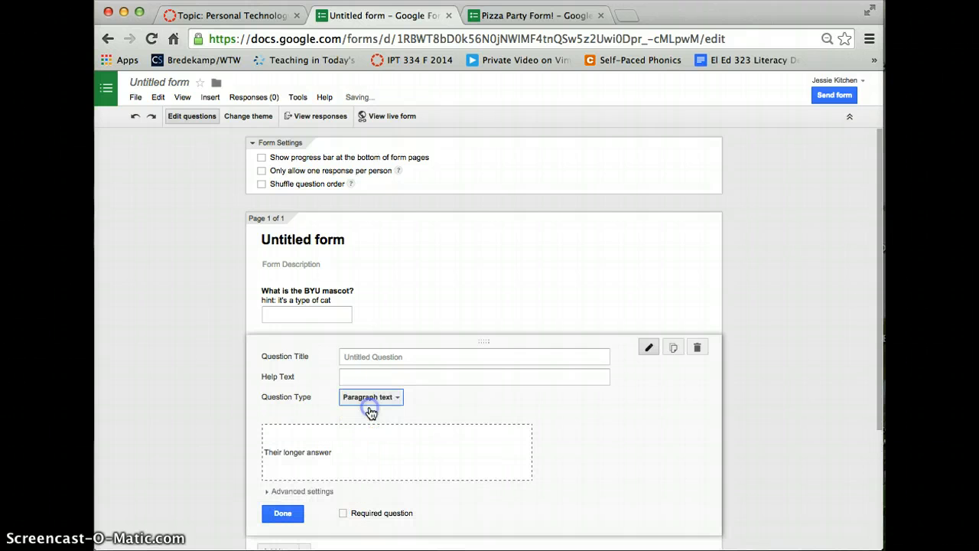
pyautogui.click(372, 398)
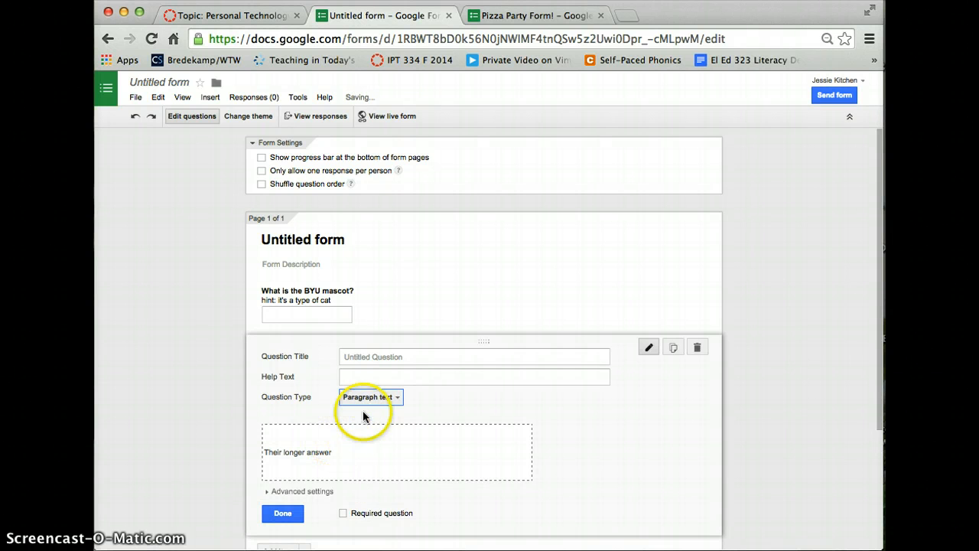
pyautogui.click(378, 412)
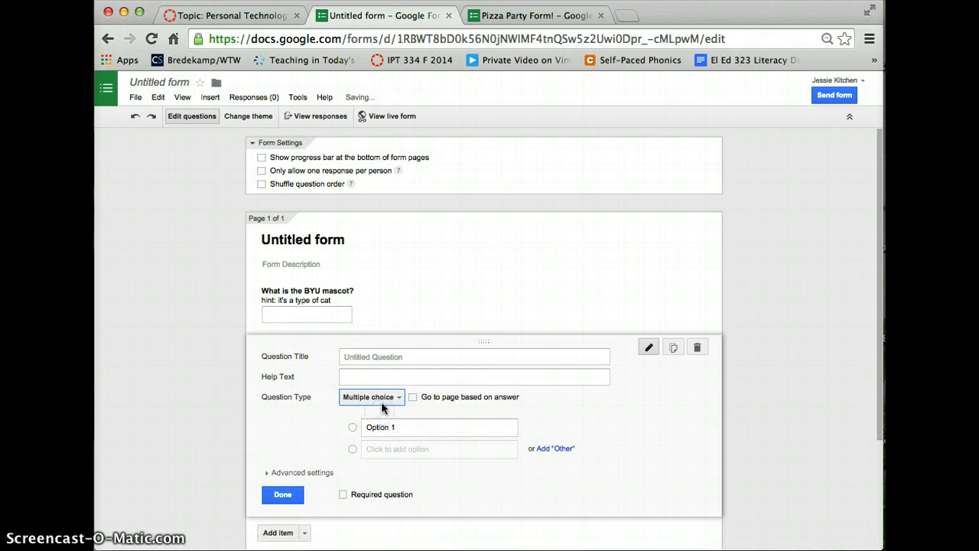
# Title the multiple choice question "Which of the following is NOT a U.S state?"
pyautogui.click(396, 356)
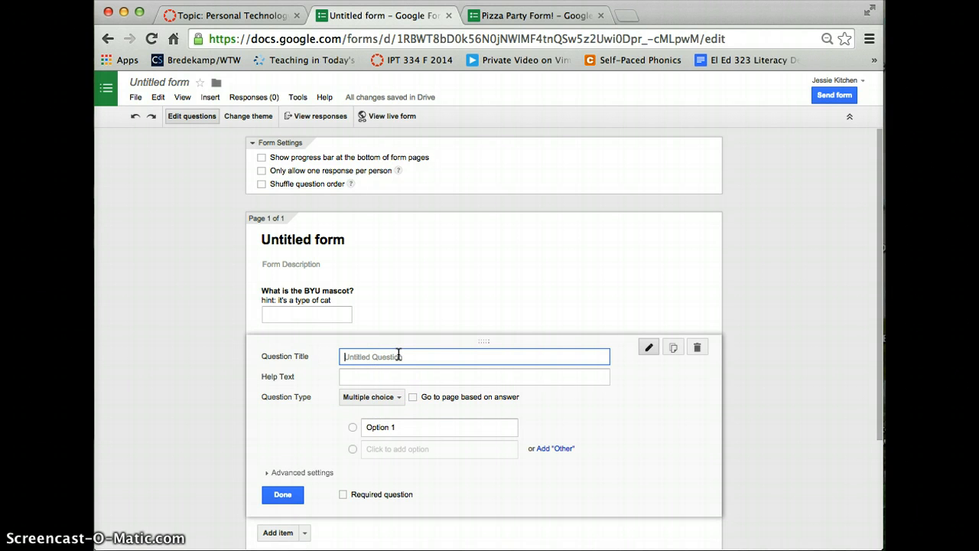
pyautogui.write('WHich o')
pyautogui.press('BackSpace')
pyautogui.press('BackSpace')
pyautogui.press('BackSpace')
pyautogui.press('BackSpace')
pyautogui.press('BackSpace')
pyautogui.press('BackSpace')
pyautogui.write('hich of the following is NOT a ')
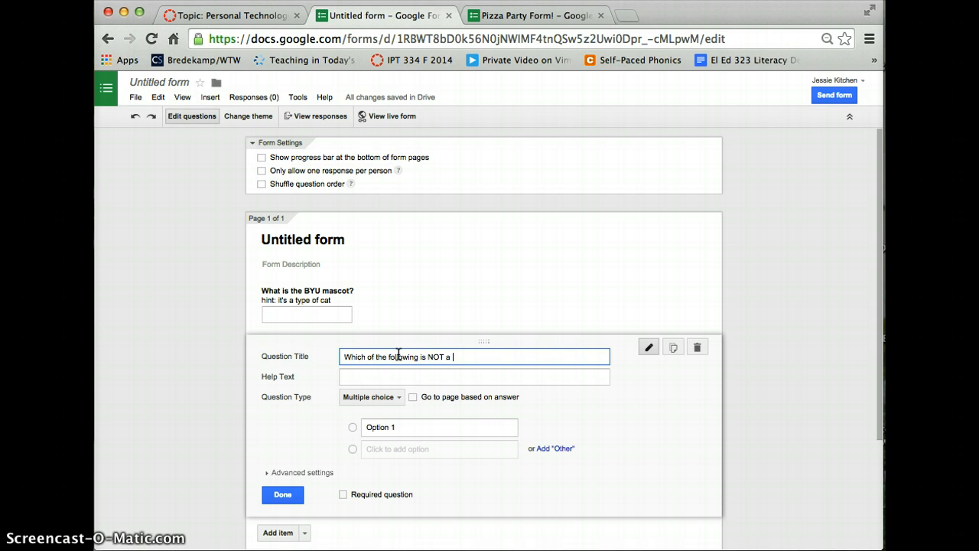
pyautogui.write('U.S')
pyautogui.press('BackSpace')
pyautogui.press('BackSpace')
pyautogui.write('.S state?')
# Enter Alabama, Kansas, Utah, Canada and New Mexico as the multiple choice question's answer options
pyautogui.click(391, 427)
pyautogui.write('Alabama')
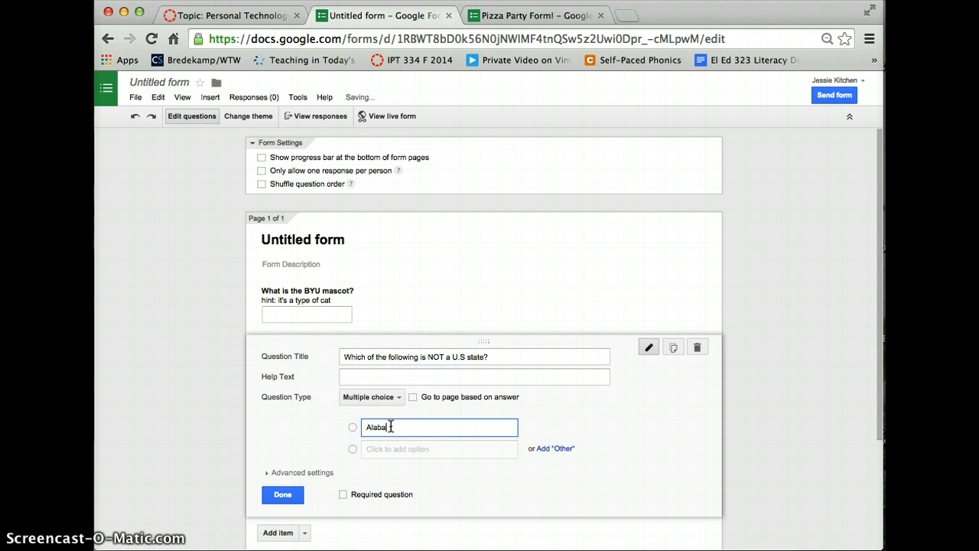
pyautogui.press('Return')
pyautogui.press('Tab')
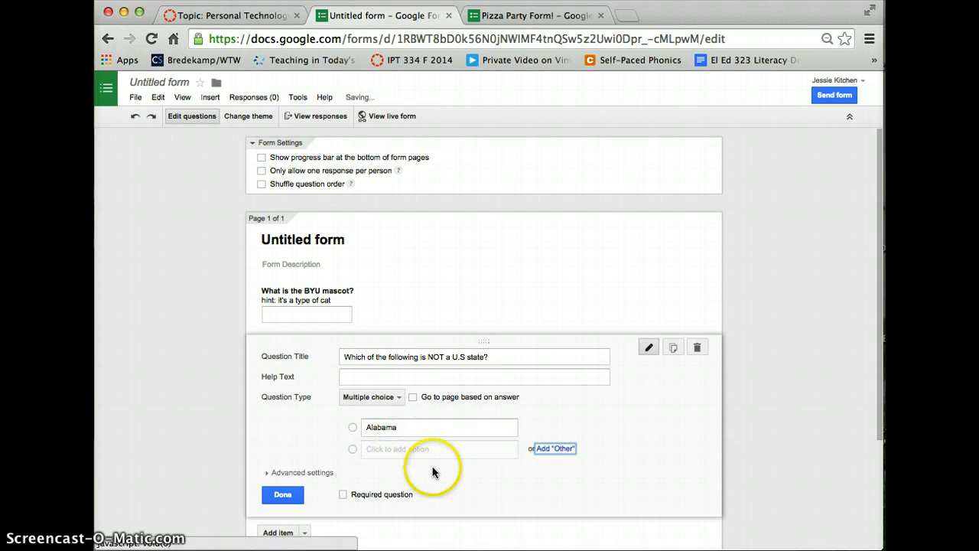
pyautogui.click(436, 440)
pyautogui.write('Kansas')
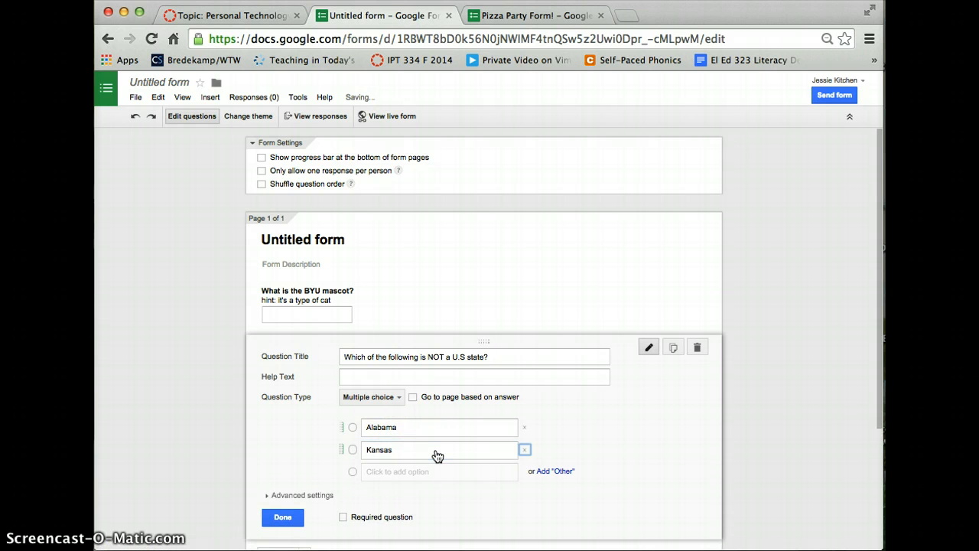
pyautogui.press('Return')
pyautogui.write('Utah')
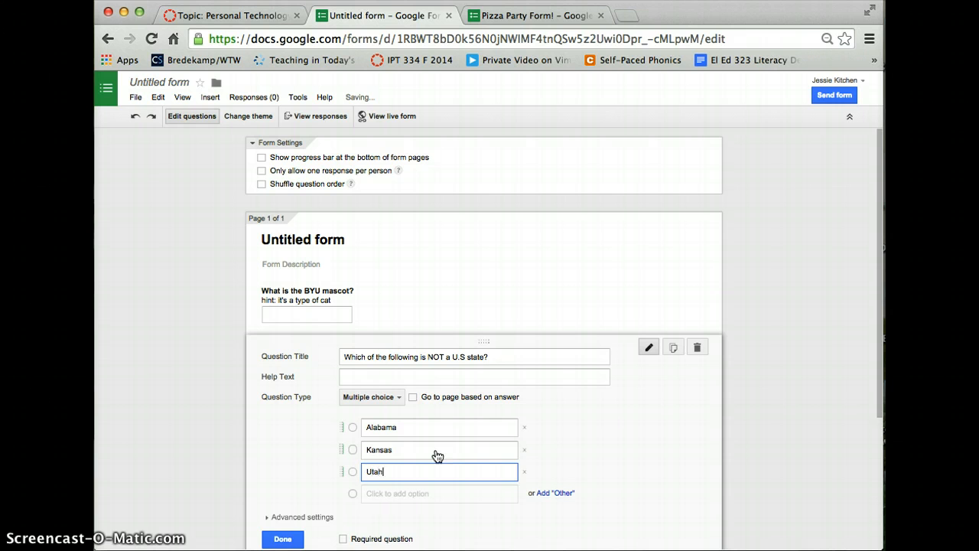
pyautogui.press('Return')
pyautogui.write('Can')
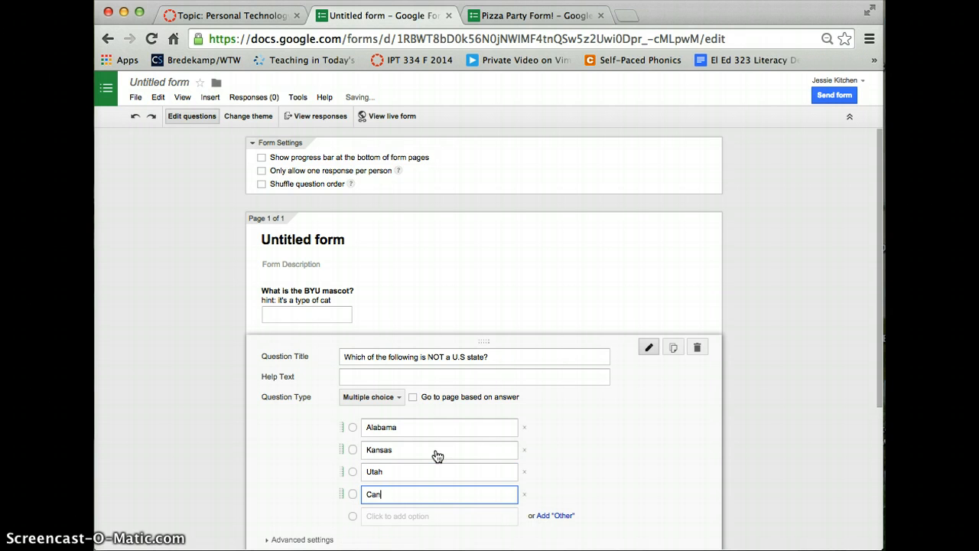
pyautogui.write('ada')
pyautogui.press('Return')
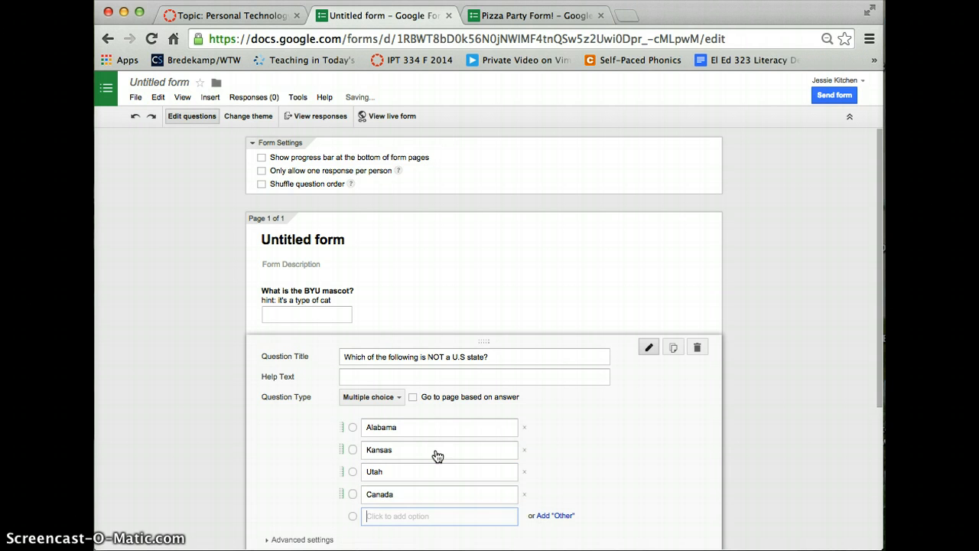
pyautogui.write('New Mexi')
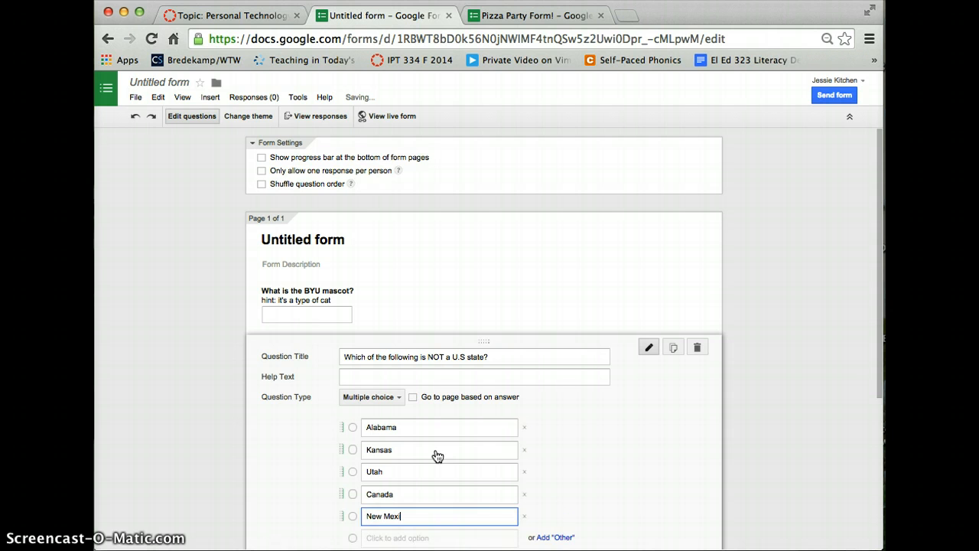
pyautogui.write('co')
# Add a third question of type Checkboxes titled "Which of the following ARE U.S states?"
pyautogui.scroll(-1, 437, 456)
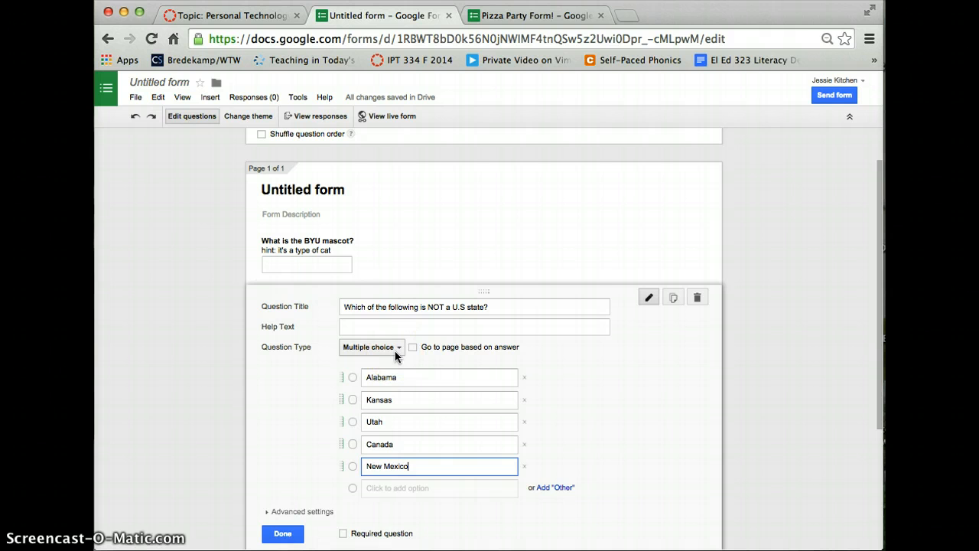
pyautogui.scroll(-3, 298, 471)
pyautogui.click(284, 480)
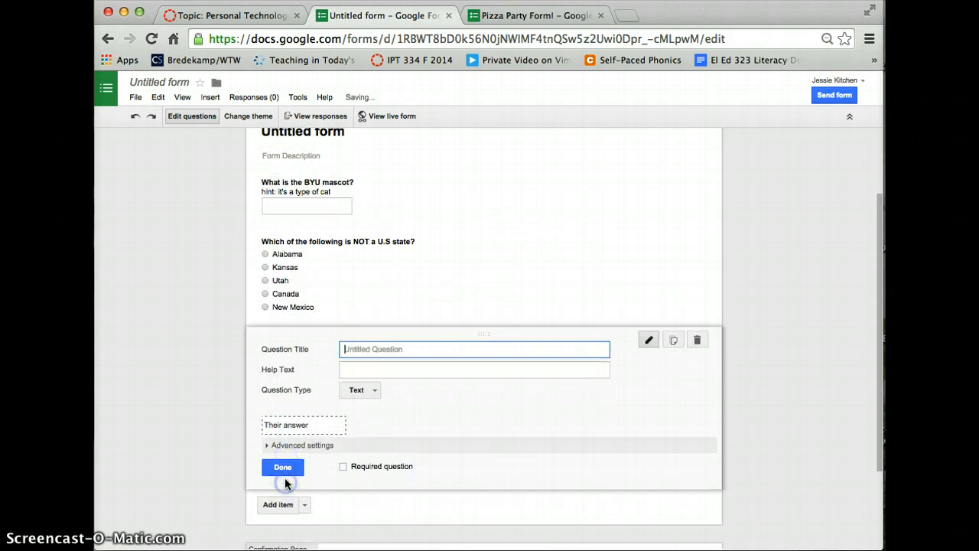
pyautogui.click(360, 391)
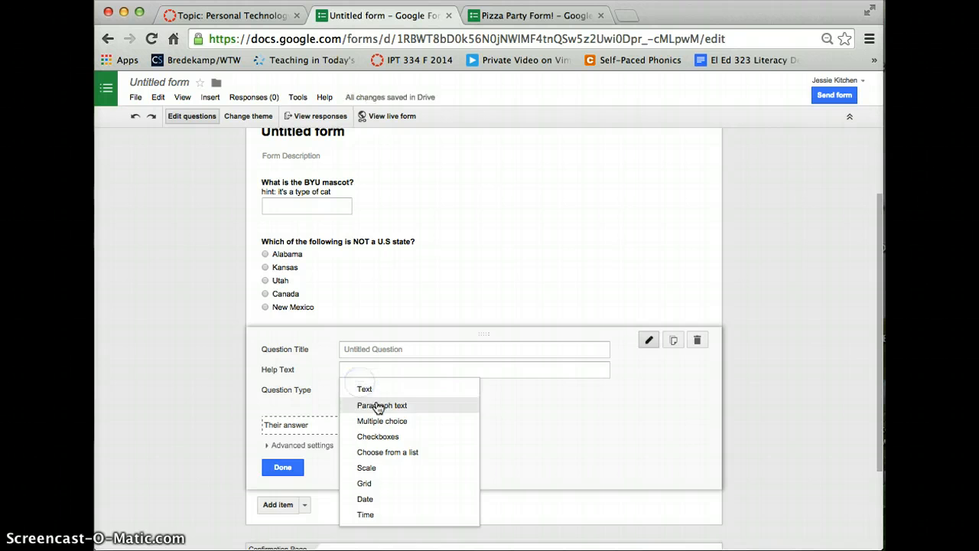
pyautogui.click(383, 434)
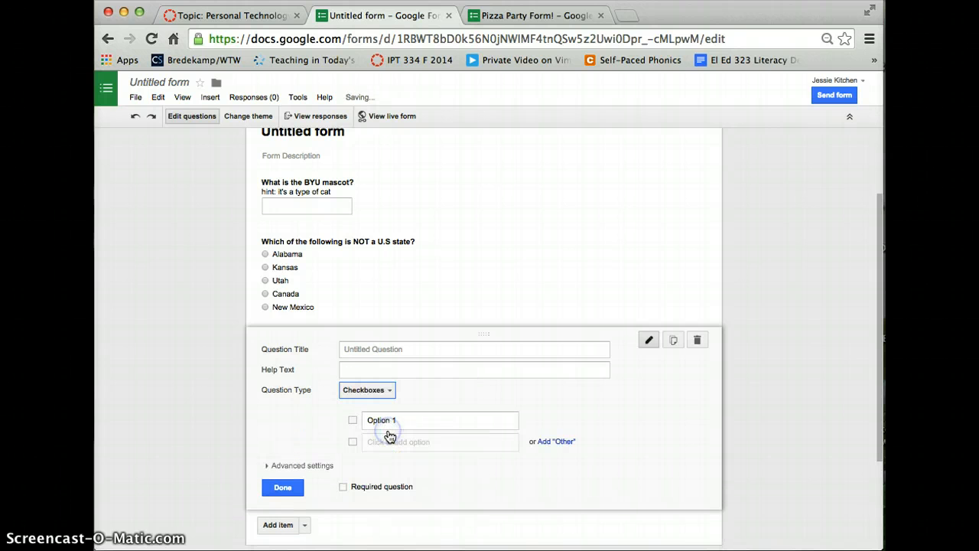
pyautogui.click(397, 355)
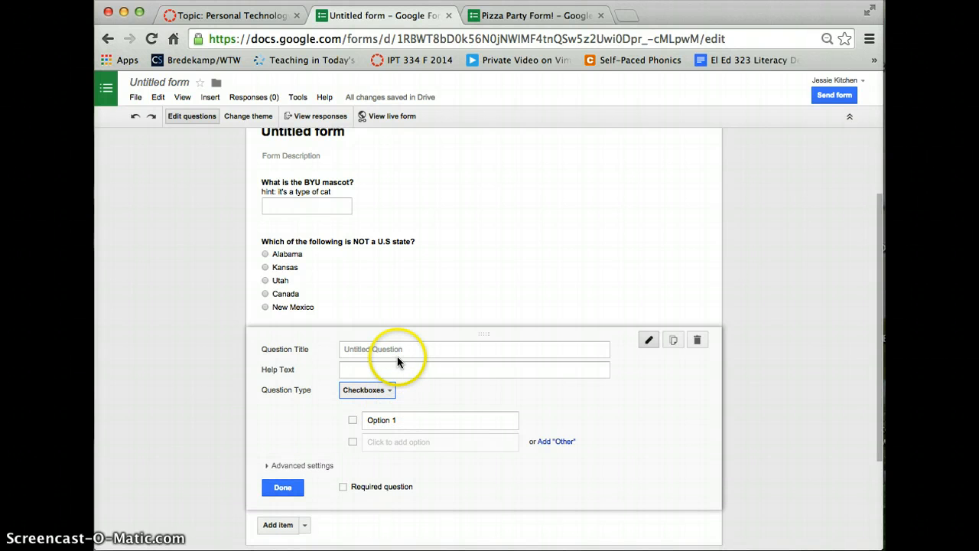
pyautogui.write('Which ')
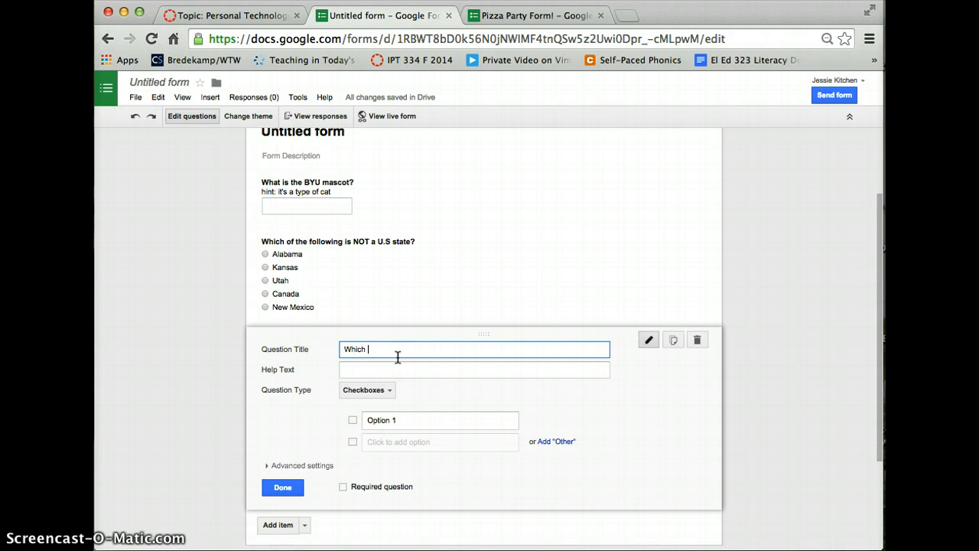
pyautogui.write('of the following ARE U.S states?')
# Enter Alabama, Kansas, Utah and Canada as the checkbox question's answer options
pyautogui.click(407, 417)
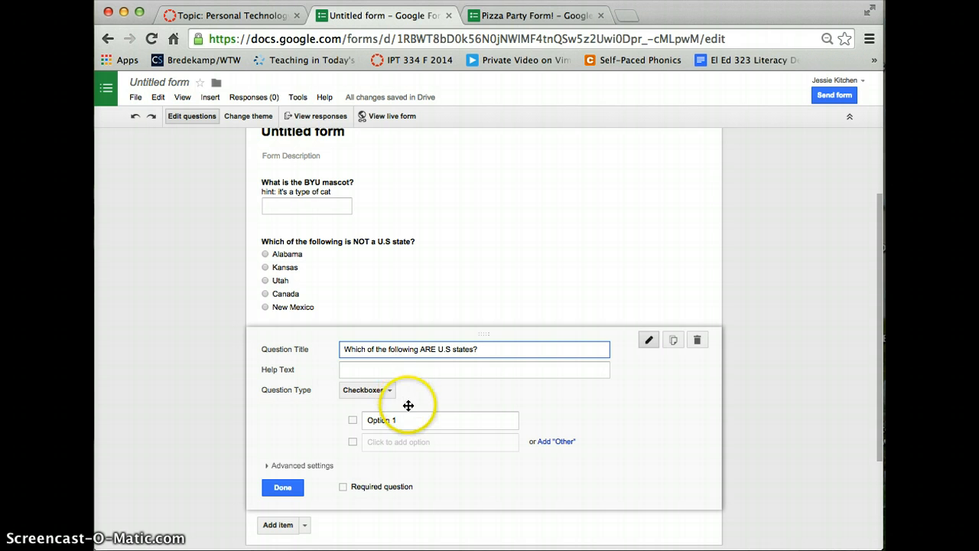
pyautogui.write('Alabama')
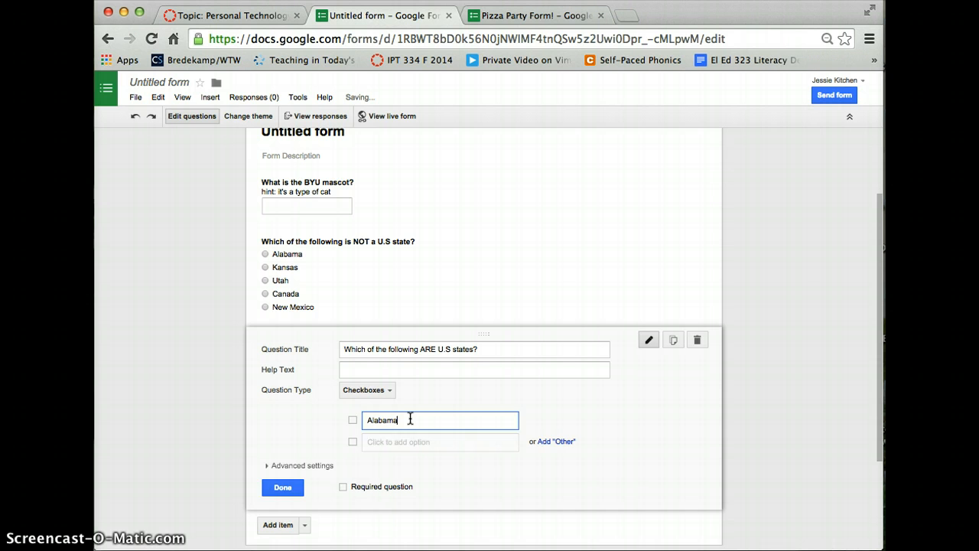
pyautogui.press('Return')
pyautogui.write('k')
pyautogui.press('BackSpace')
pyautogui.write('Kansas')
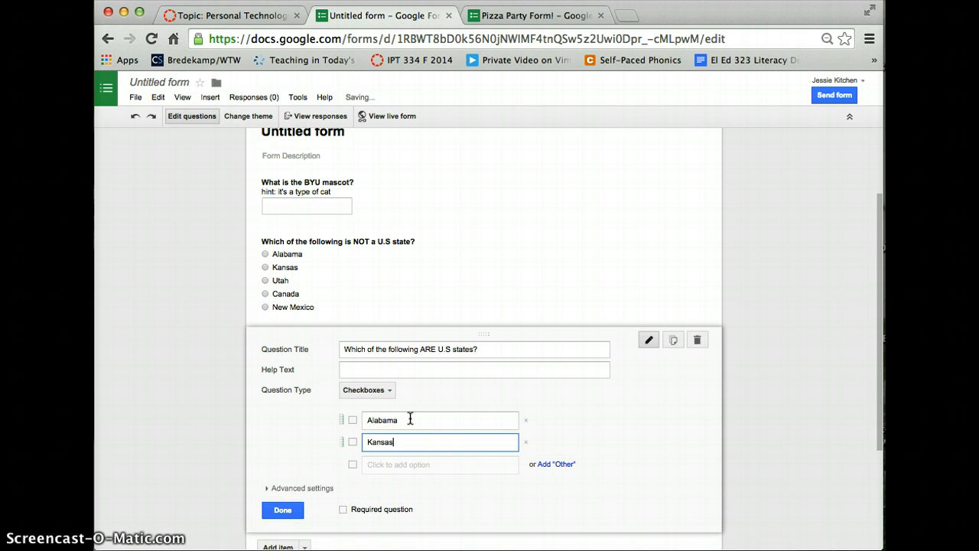
pyautogui.press('Return')
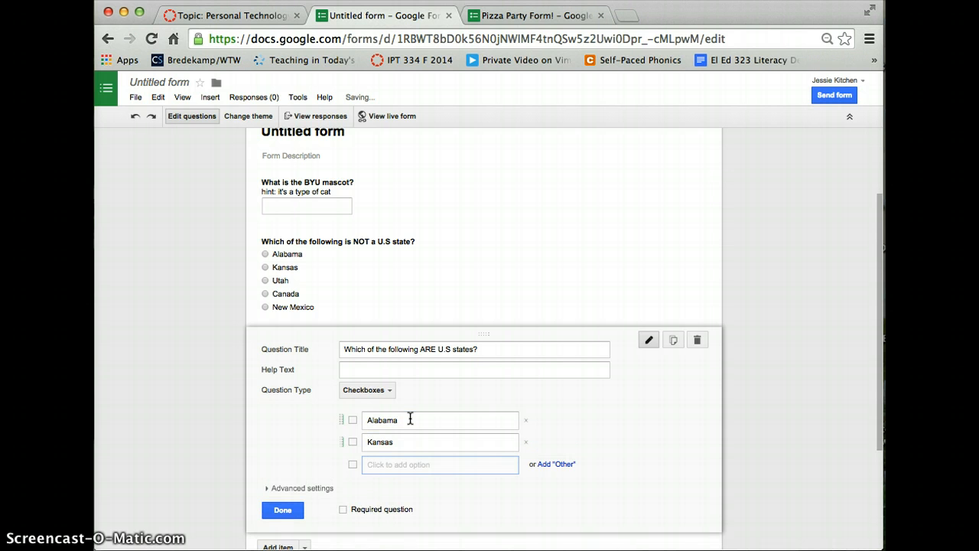
pyautogui.write('Utah')
pyautogui.press('Return')
pyautogui.write('c')
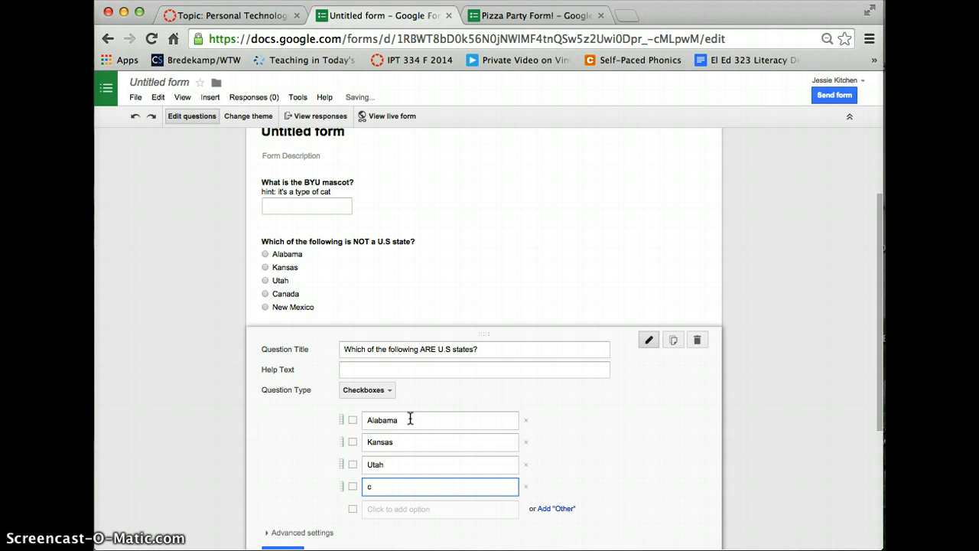
pyautogui.press('BackSpace')
pyautogui.write('Canada')
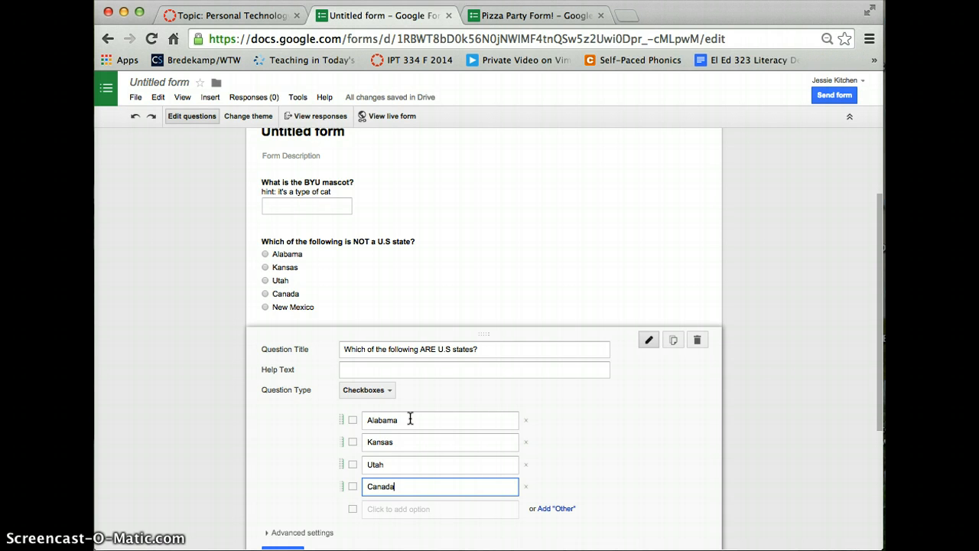
# Add a fourth question to the form and set its type to Choose from a list
pyautogui.scroll(-5, 411, 419)
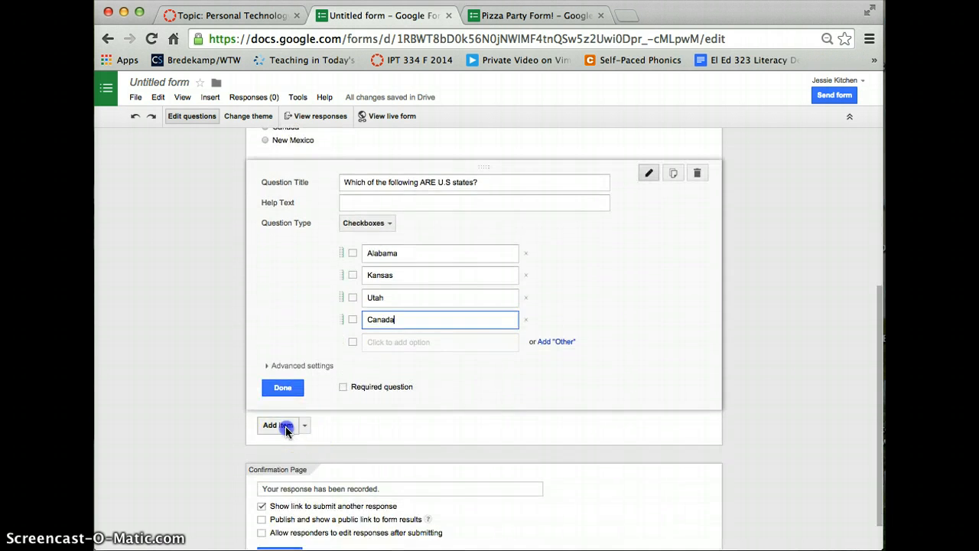
pyautogui.click(283, 426)
pyautogui.click(374, 391)
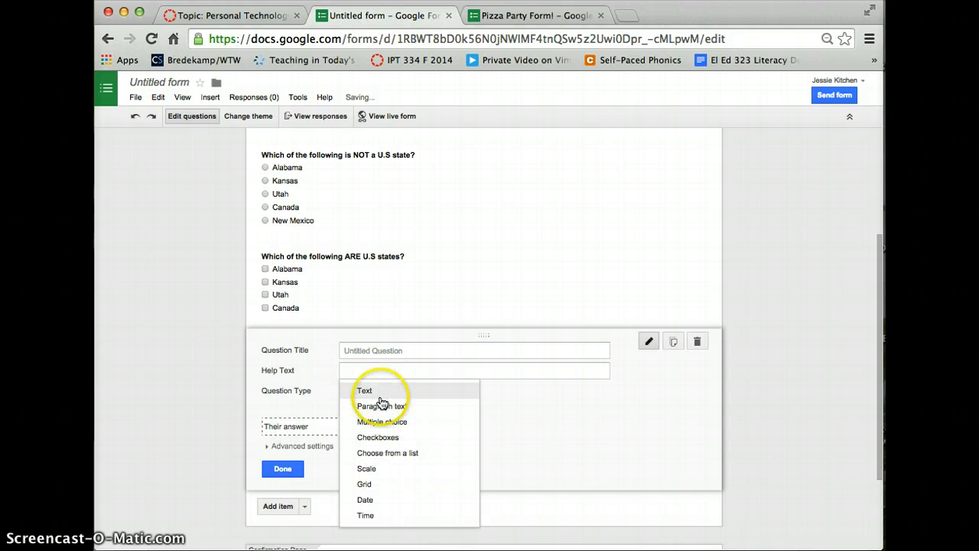
pyautogui.click(425, 453)
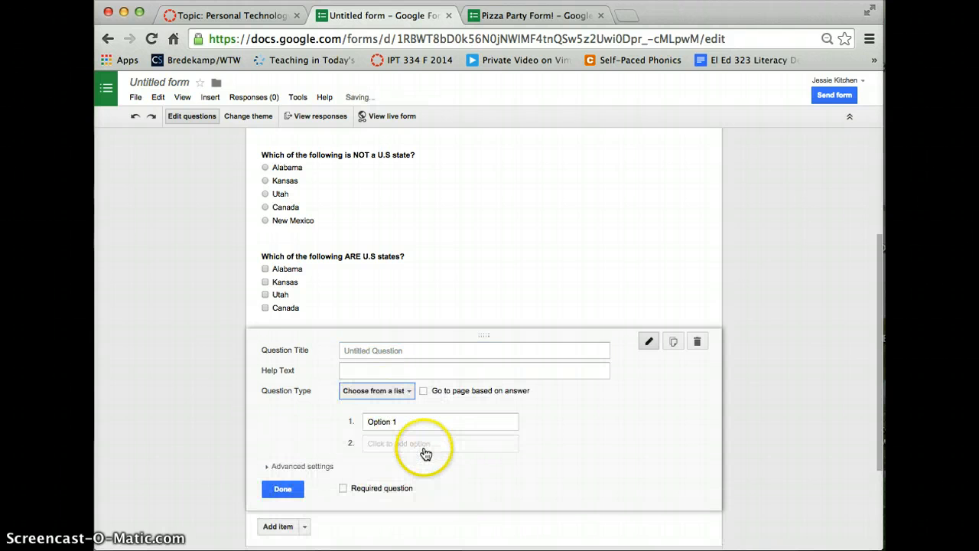
# Add a fifth question of type Scale titled "How much do you love pizza?"
pyautogui.click(429, 424)
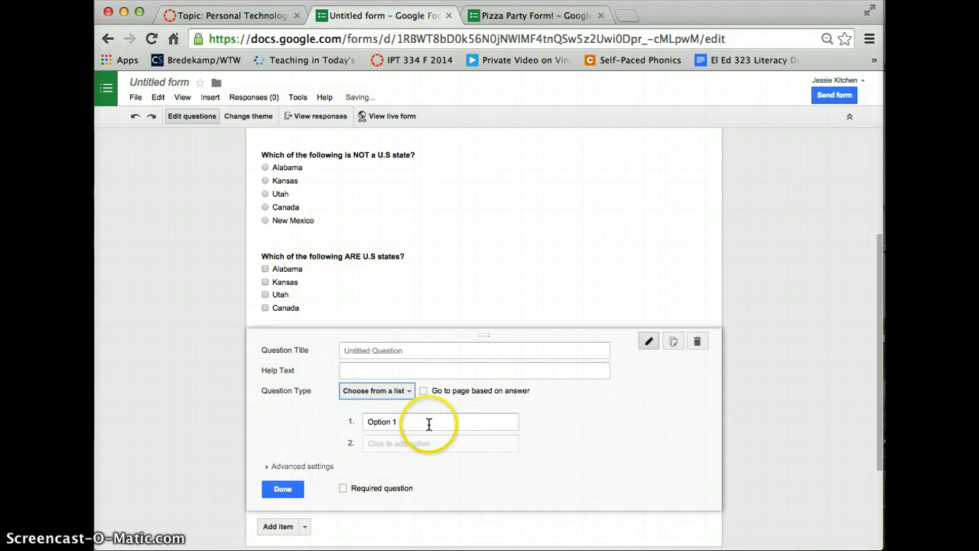
pyautogui.click(417, 349)
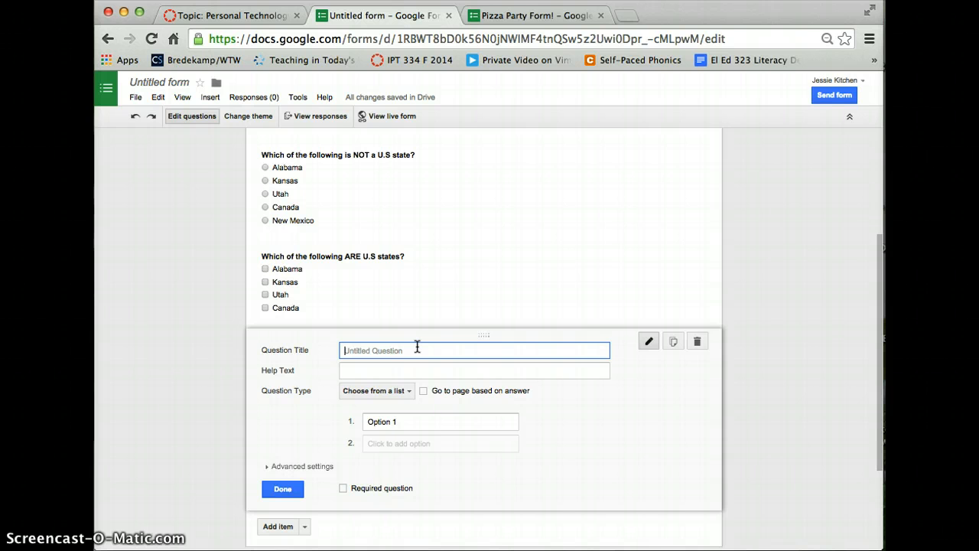
pyautogui.click(278, 526)
pyautogui.scroll(-2, 388, 411)
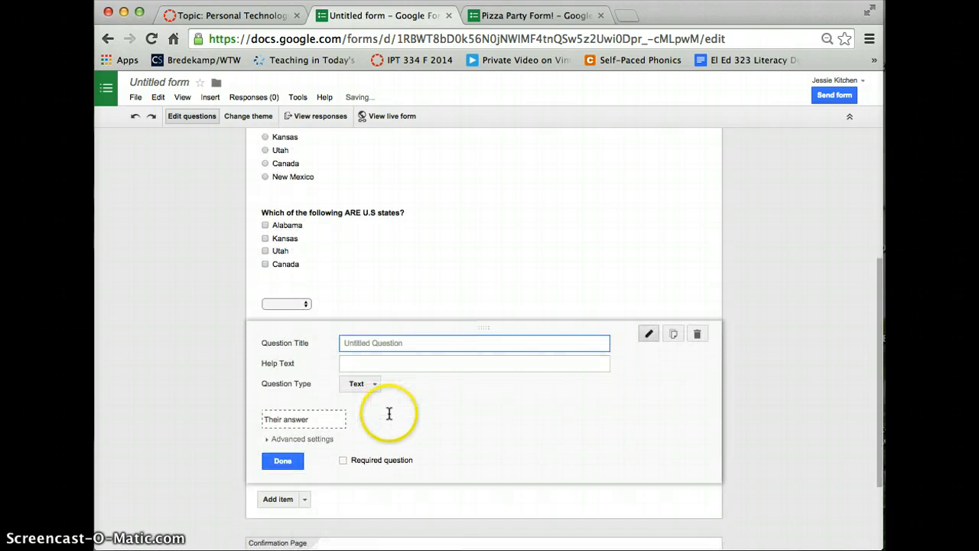
pyautogui.click(360, 382)
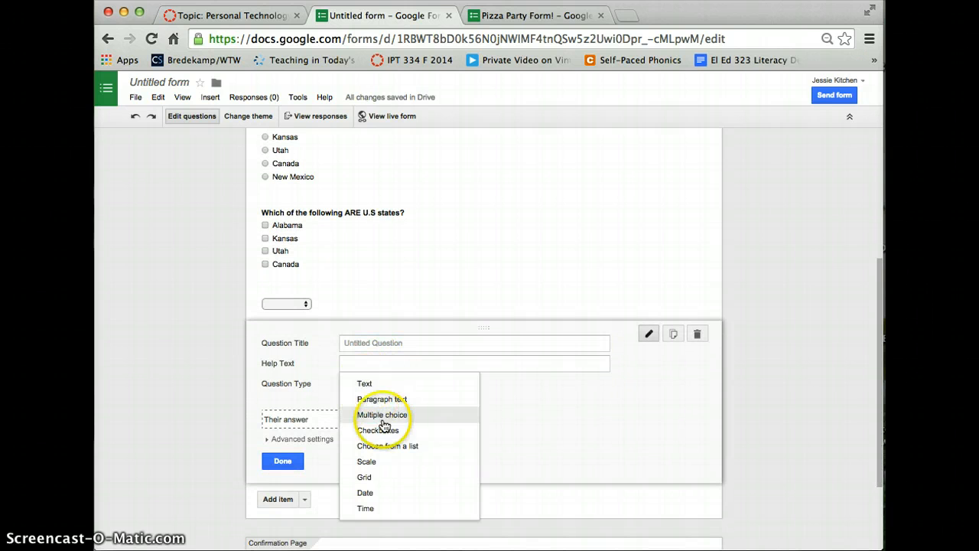
pyautogui.click(397, 463)
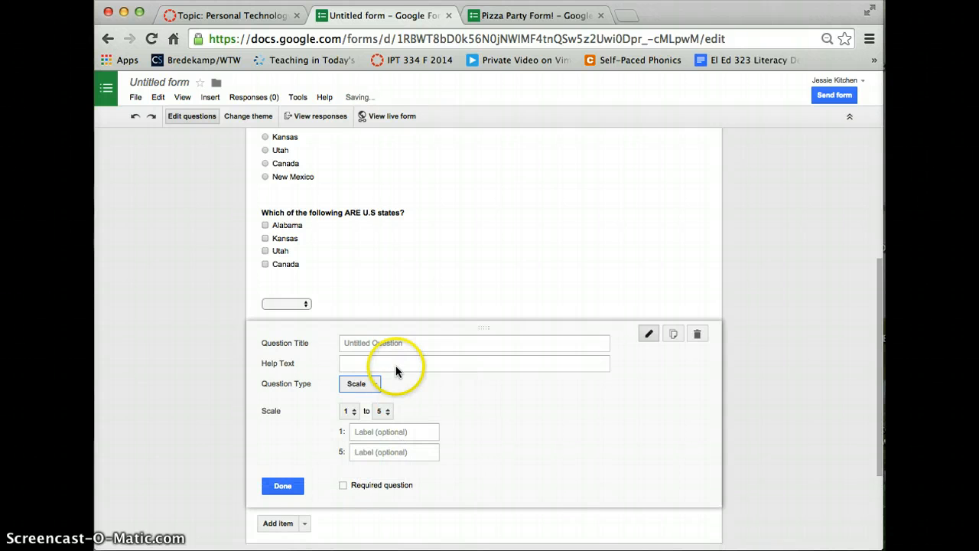
pyautogui.click(395, 344)
pyautogui.write('How m')
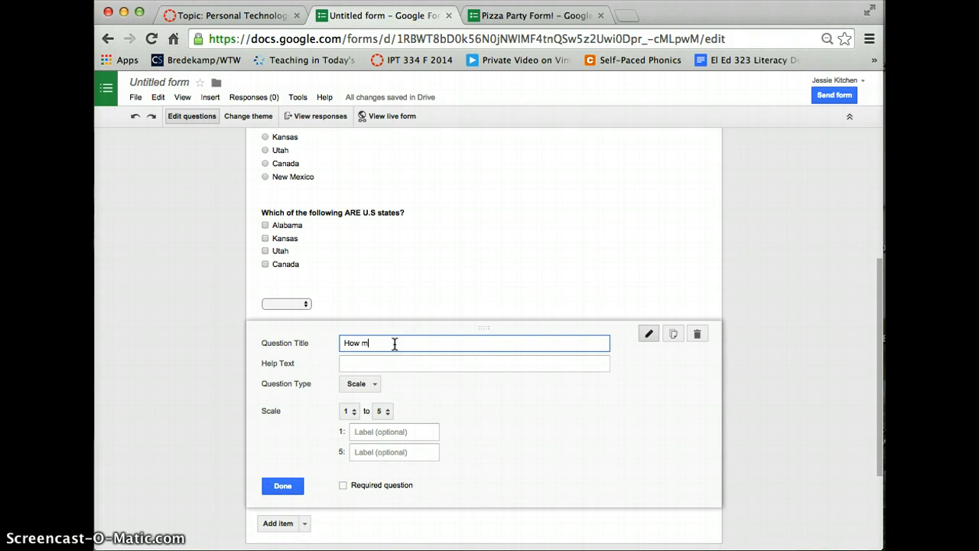
pyautogui.write('uch do you love pizza?')
# Set the pizza question's scale to 1 to 10, labelling 1 "I hate it" and 10 "I eat it for every meal"
pyautogui.click(382, 411)
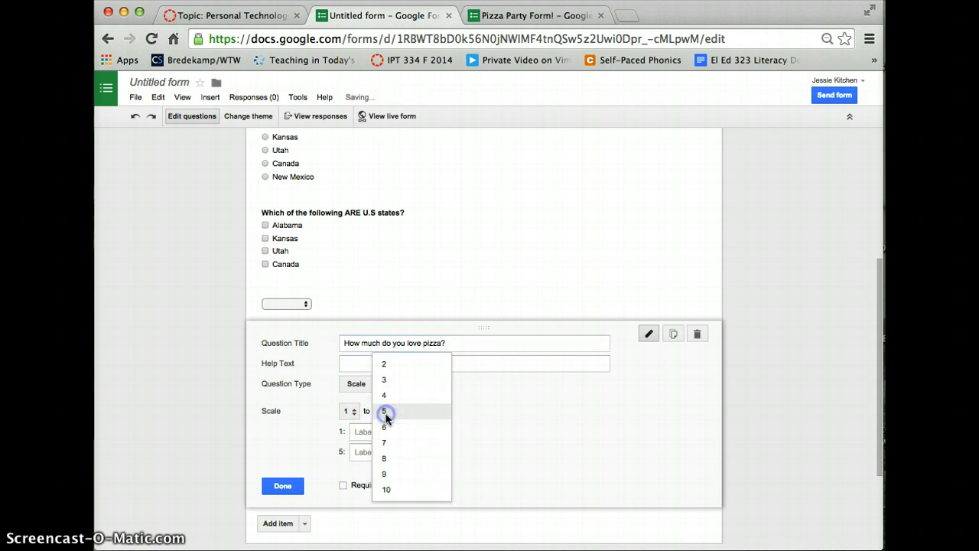
pyautogui.click(399, 489)
pyautogui.click(398, 433)
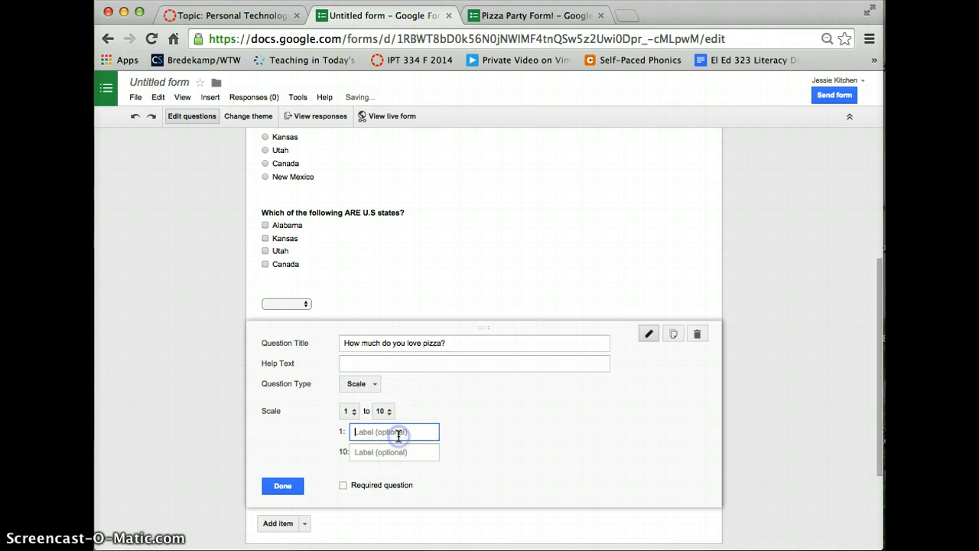
pyautogui.write('I hate it')
pyautogui.press('Tab')
pyautogui.write('I eat')
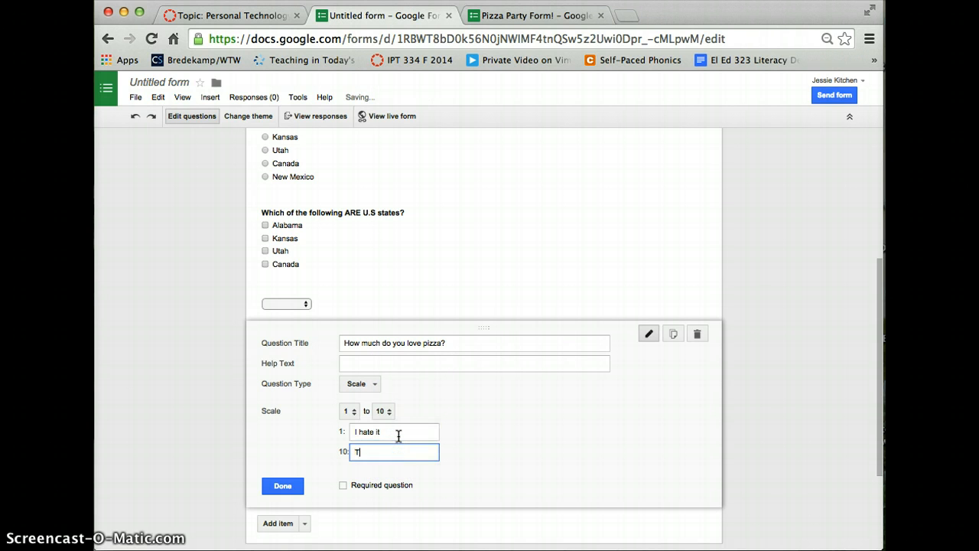
pyautogui.write(' it for')
pyautogui.press('BackSpace')
pyautogui.press('BackSpace')
pyautogui.press('BackSpace')
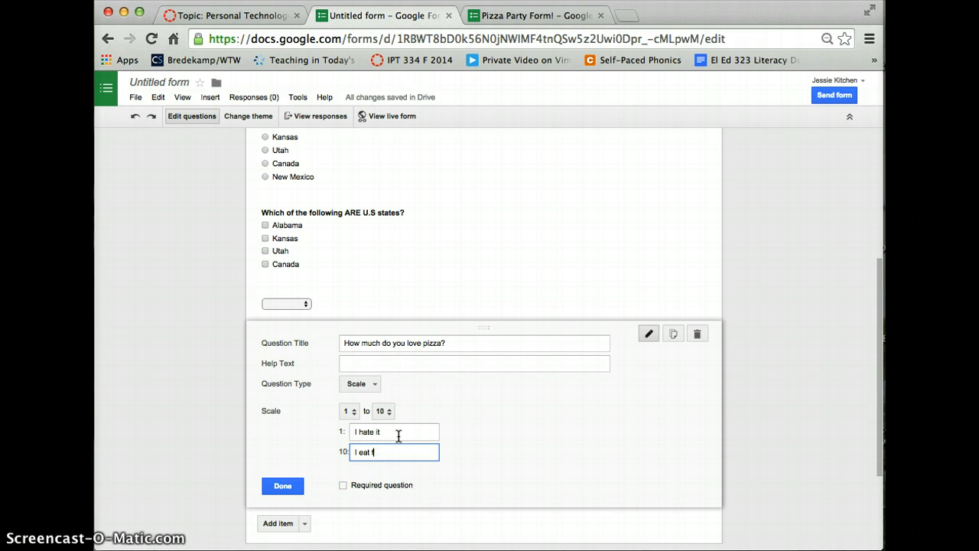
pyautogui.write('it for every meal')
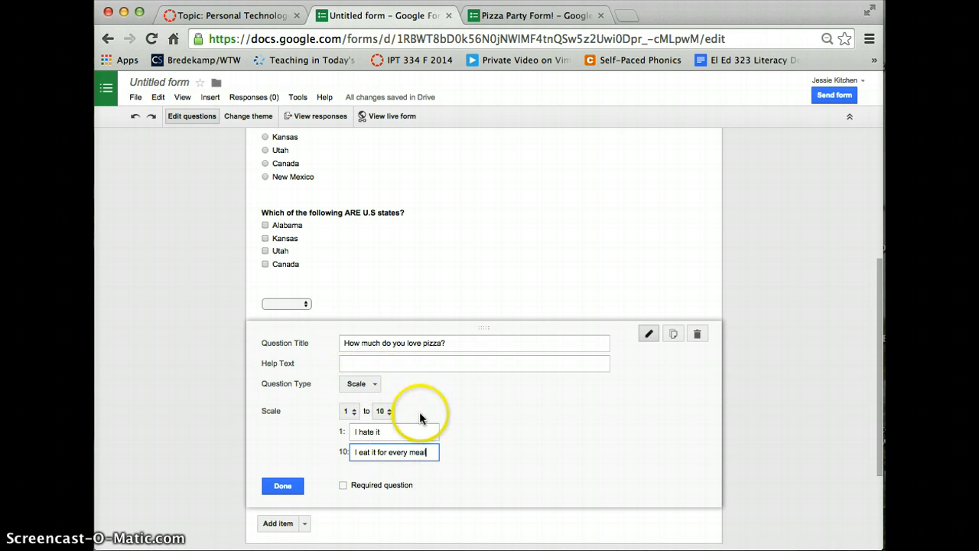
# Add a sixth question below the pizza scale and set its type to Grid
pyautogui.scroll(-1, 409, 417)
pyautogui.click(276, 470)
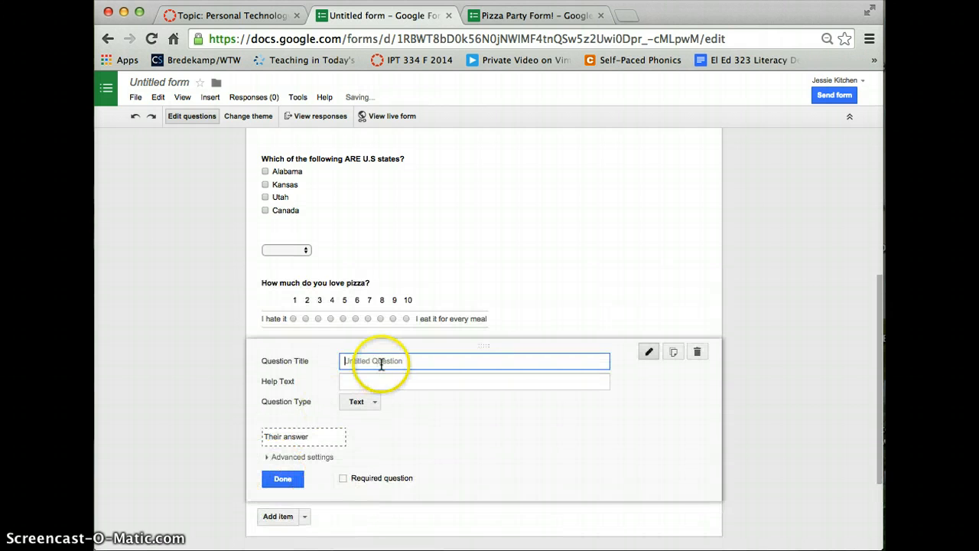
pyautogui.click(364, 401)
pyautogui.click(390, 495)
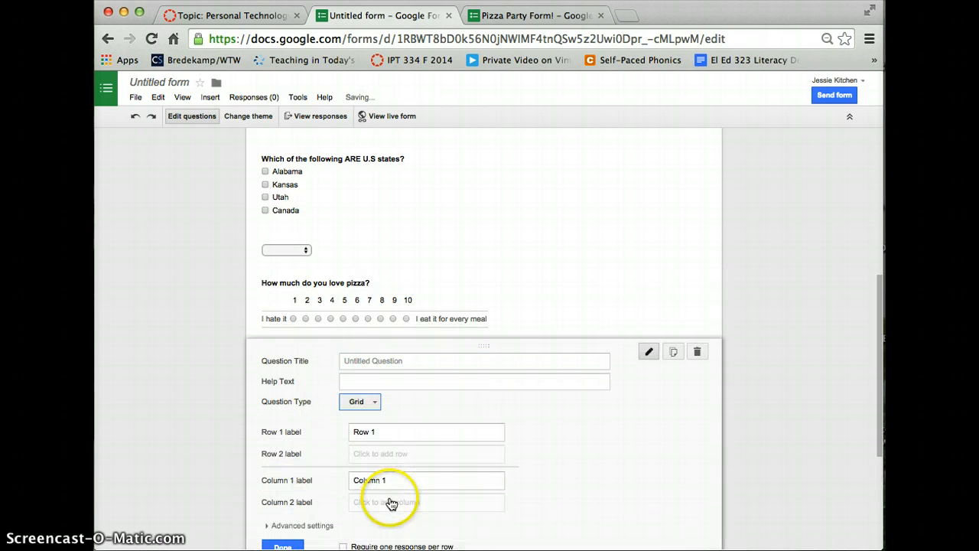
pyautogui.scroll(-1, 383, 459)
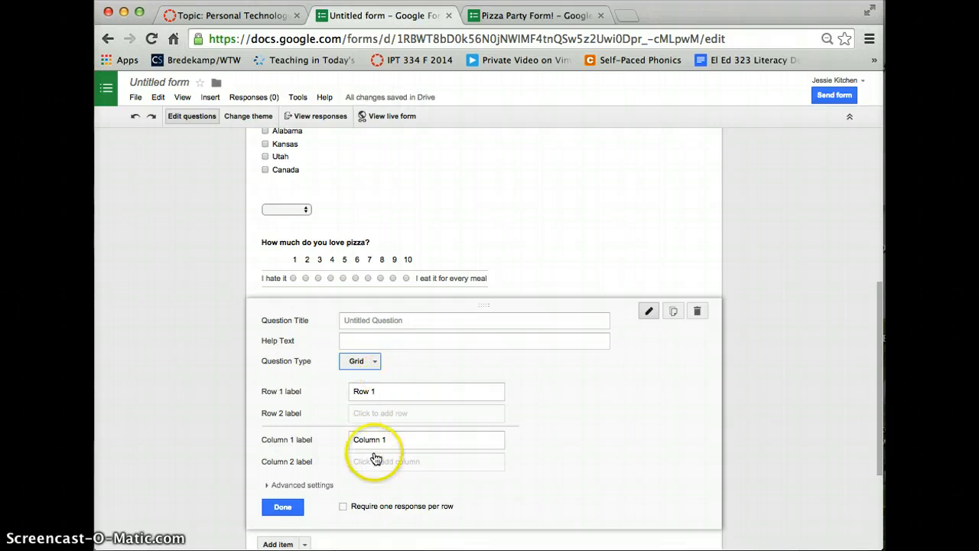
# Try the Date type on the sixth question, settle on Time, and leave the question untitled
pyautogui.click(357, 367)
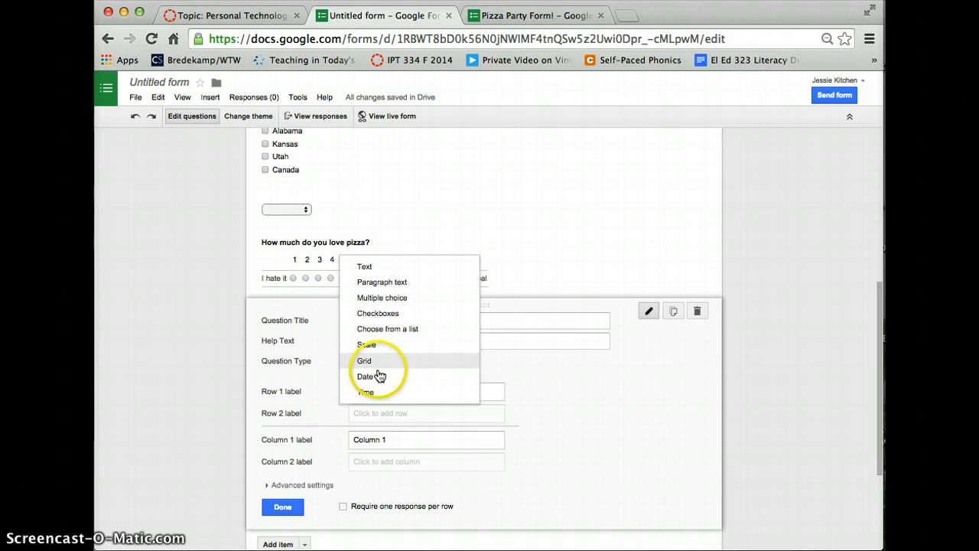
pyautogui.click(399, 399)
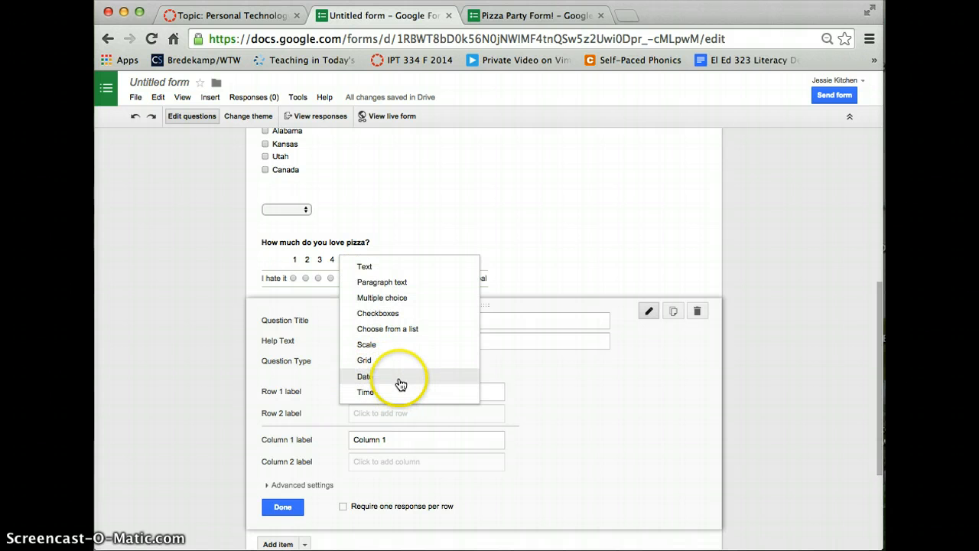
pyautogui.click(398, 376)
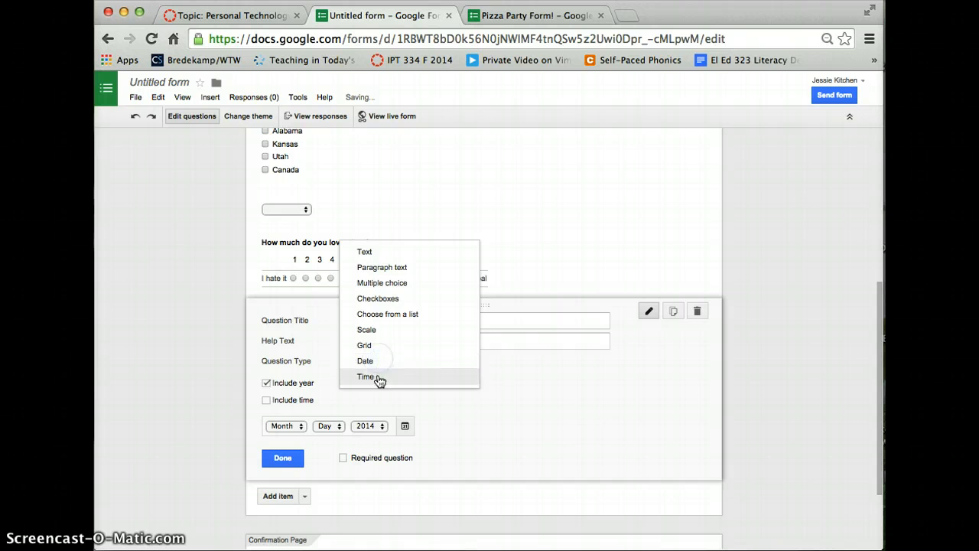
pyautogui.click(374, 377)
pyautogui.click(371, 364)
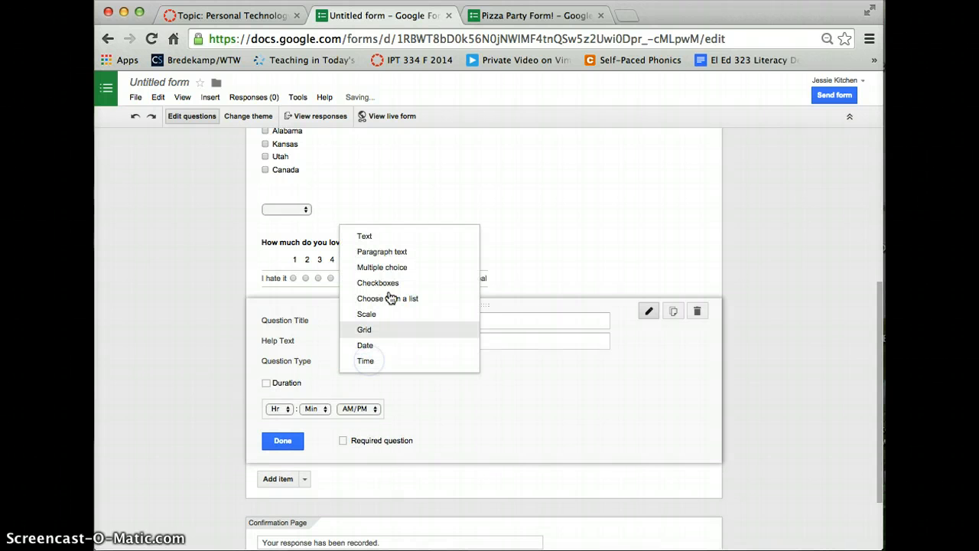
pyautogui.click(490, 164)
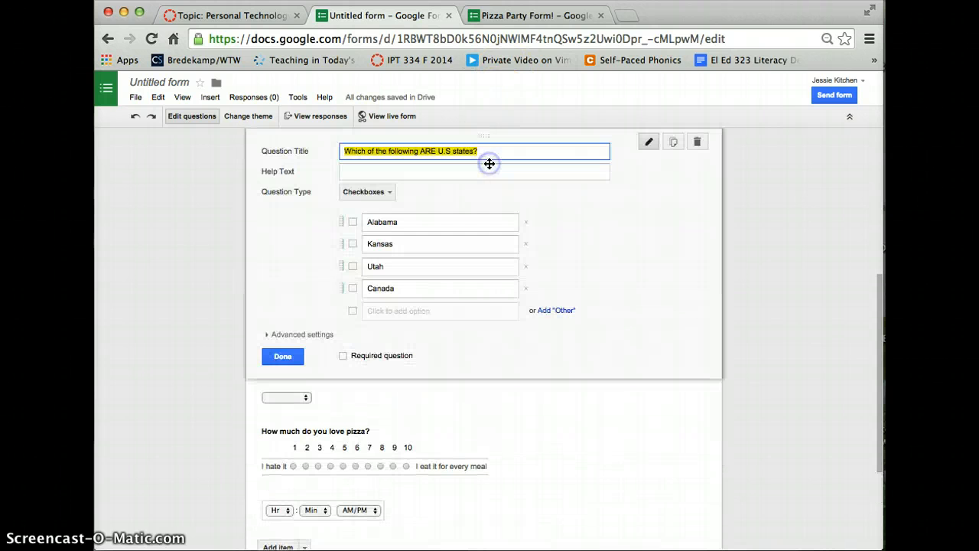
# Switch to the Pizza Party Form and examine its dessert rating grid as an example of a grid question
pyautogui.click(516, 17)
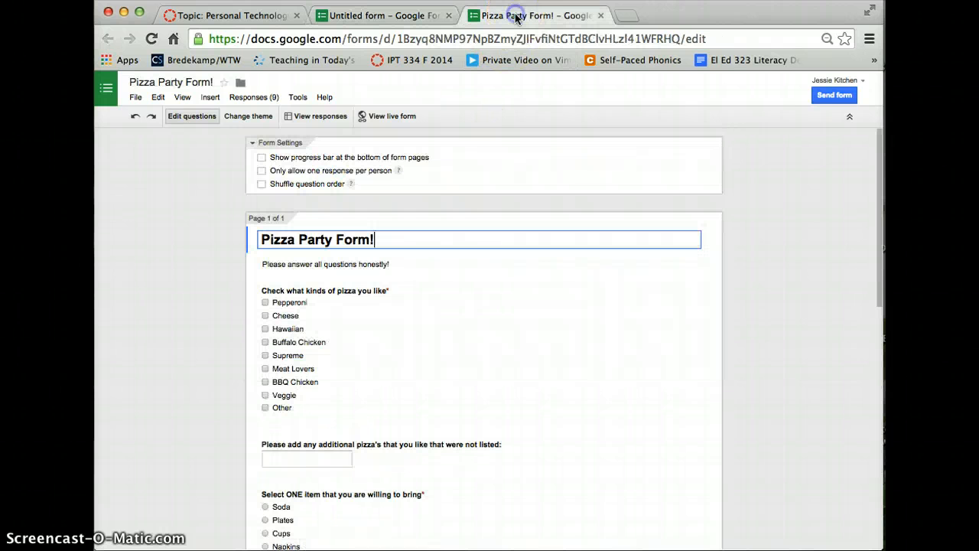
pyautogui.scroll(-10, 467, 192)
pyautogui.scroll(-2, 317, 313)
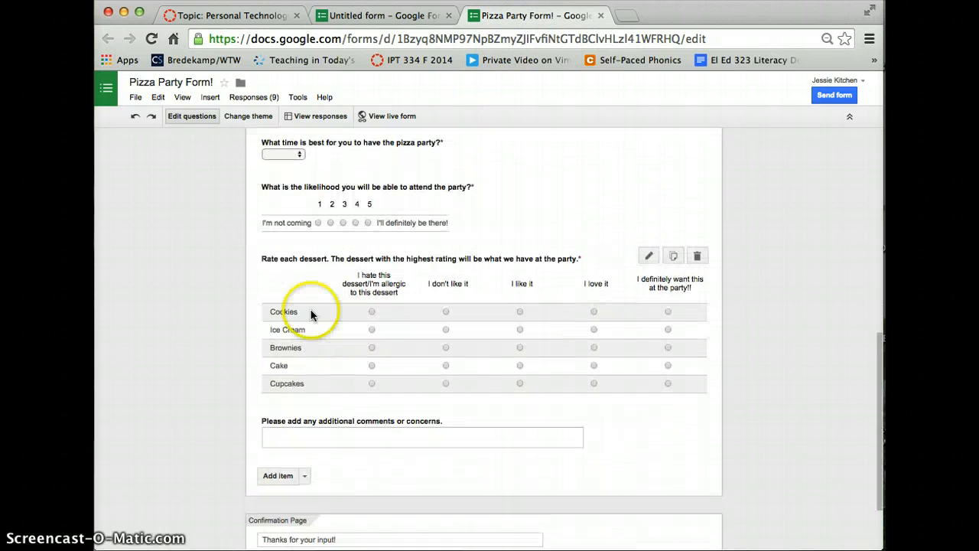
# Review the whole Pizza Party Form, from the form settings through its questions to the confirmation page options
pyautogui.scroll(15, 260, 330)
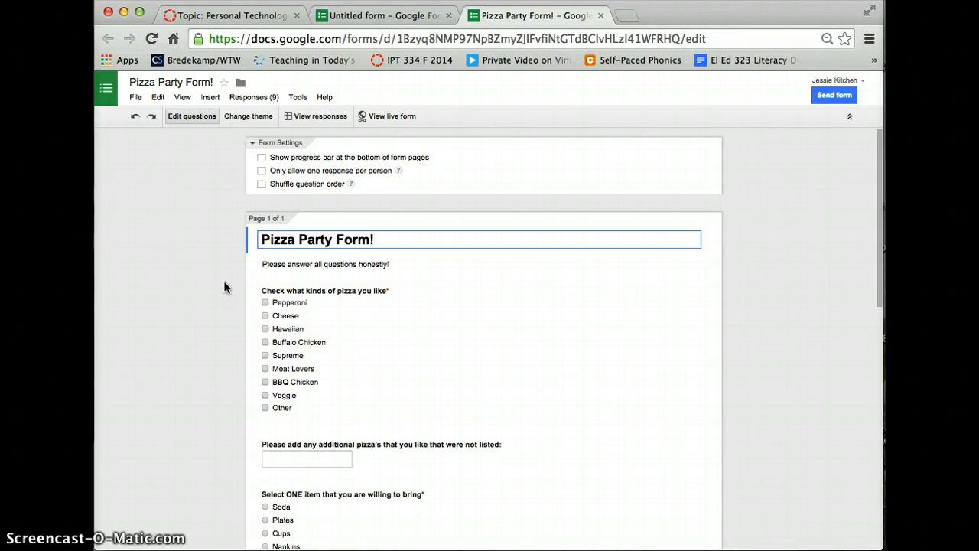
pyautogui.scroll(-1, 224, 283)
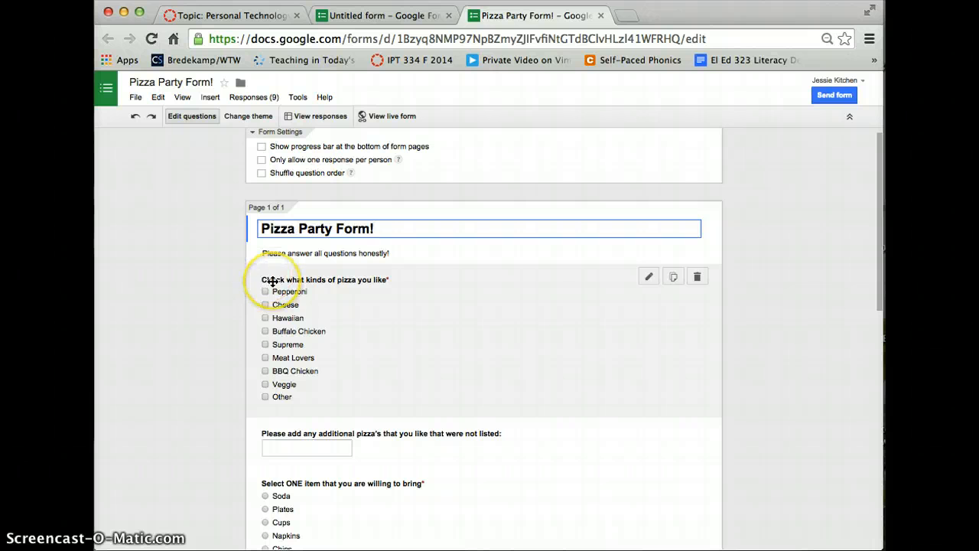
pyautogui.scroll(-3, 274, 282)
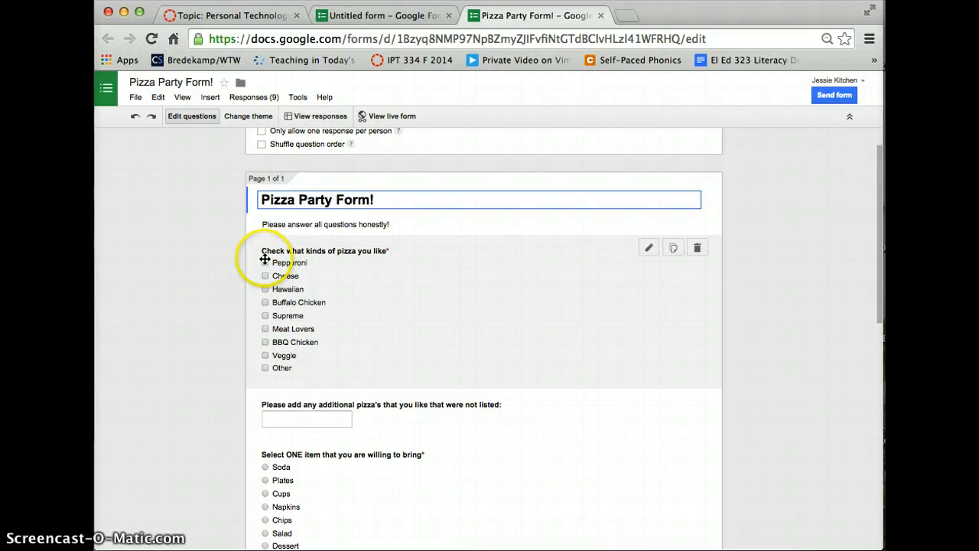
pyautogui.scroll(-10, 265, 257)
pyautogui.scroll(-20, 278, 346)
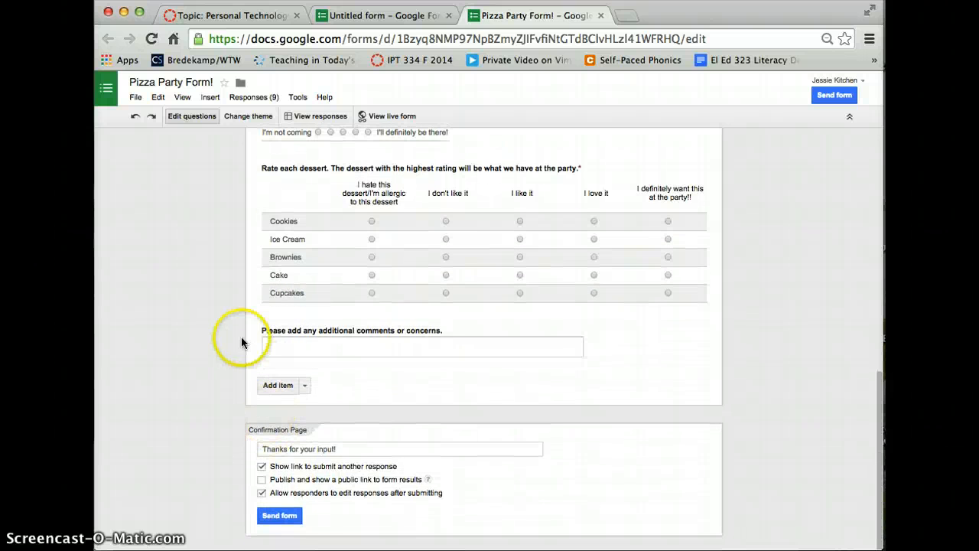
pyautogui.scroll(20, 241, 342)
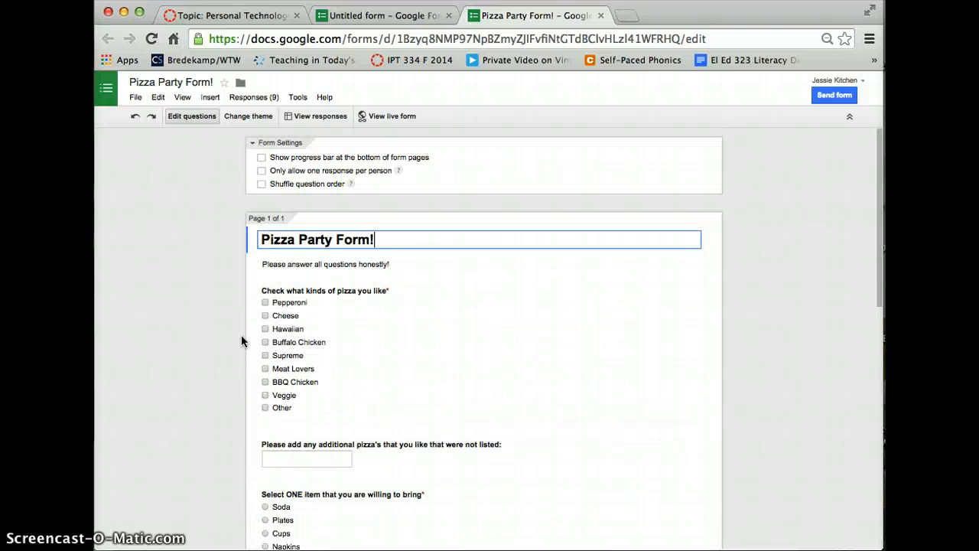
pyautogui.scroll(-20, 241, 334)
pyautogui.scroll(20, 241, 334)
pyautogui.click(275, 185)
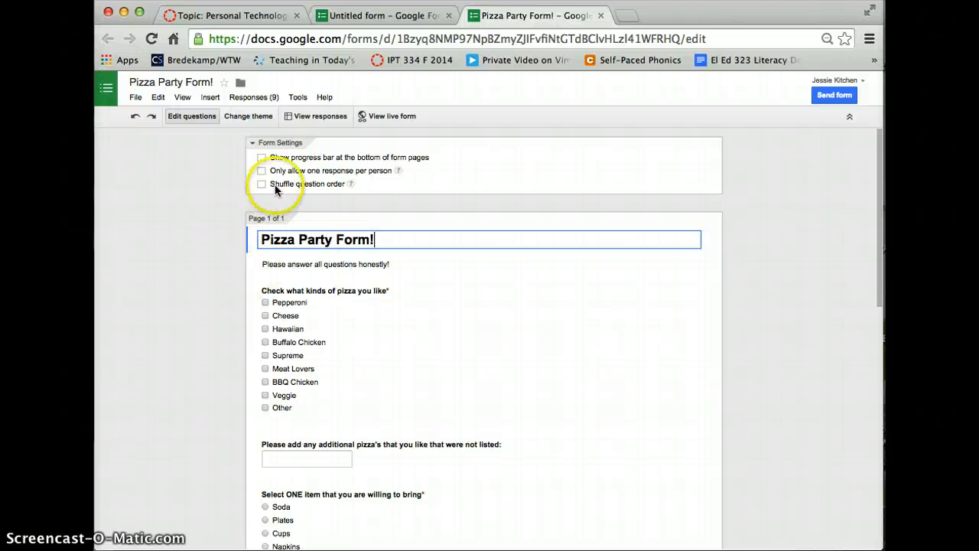
pyautogui.scroll(-20, 175, 252)
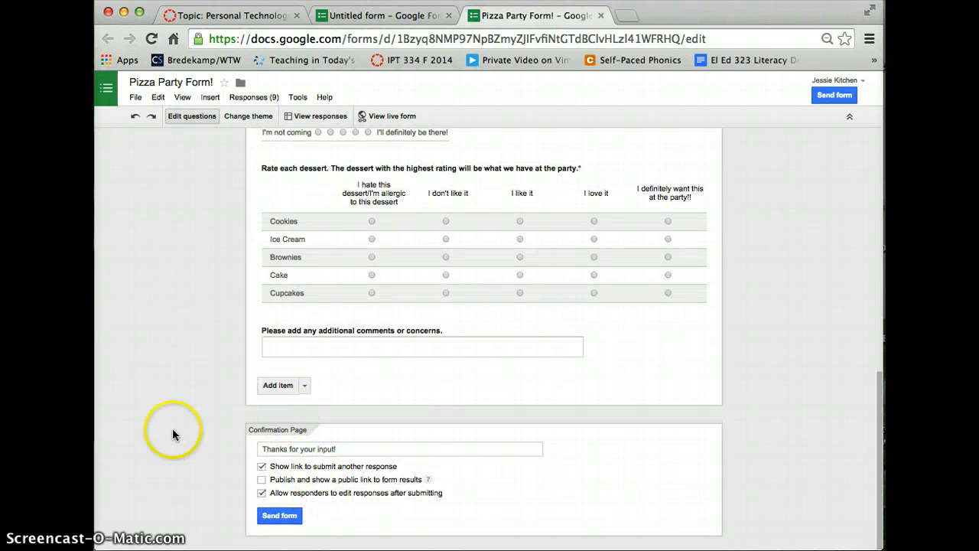
pyautogui.scroll(20, 172, 428)
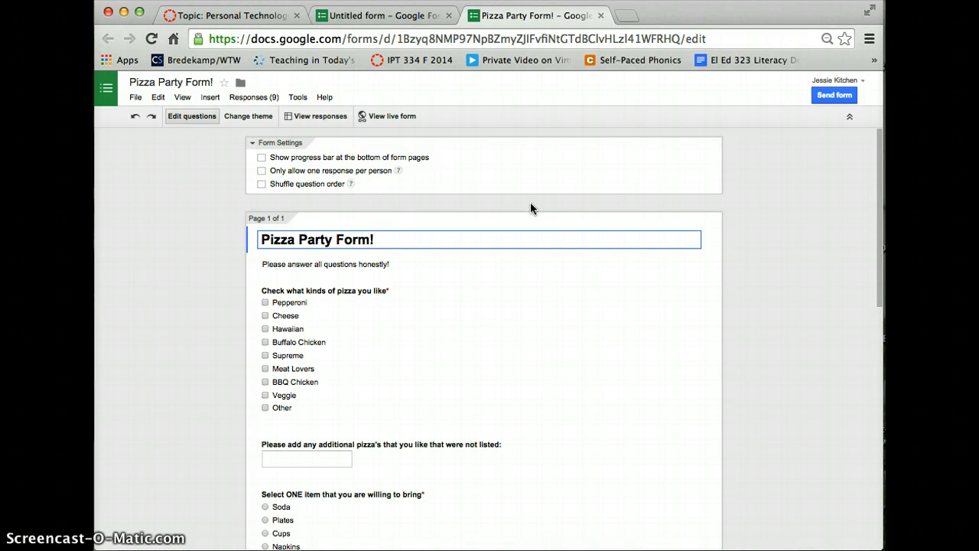
# Send the Pizza Party Form by email, entering the suggested contact's e-mail address as the recipient
pyautogui.click(834, 94)
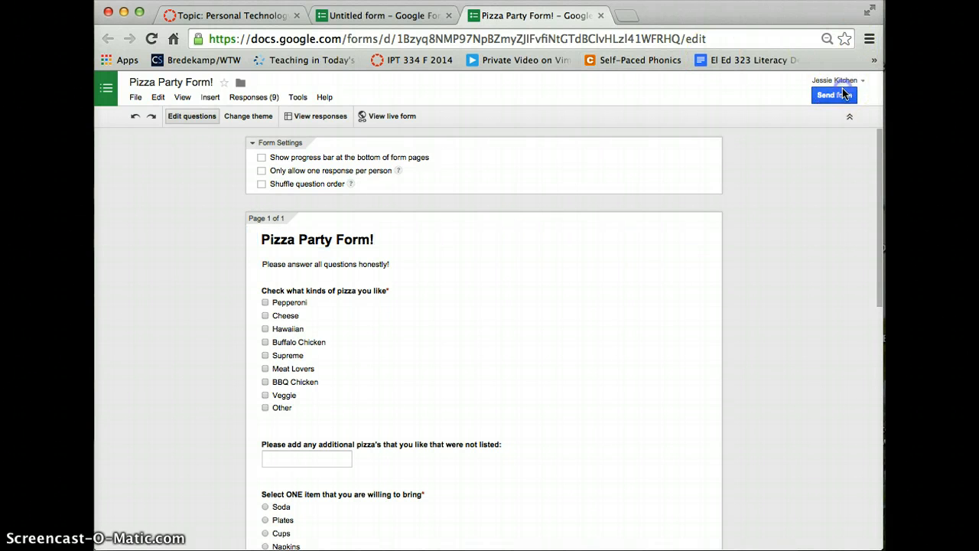
pyautogui.click(483, 349)
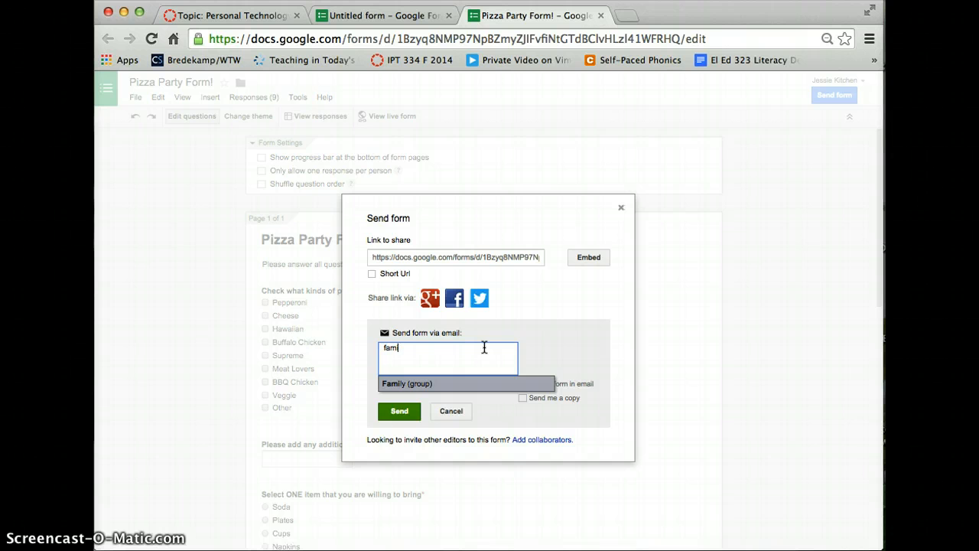
pyautogui.press('BackSpace')
pyautogui.press('BackSpace')
pyautogui.write('jess')
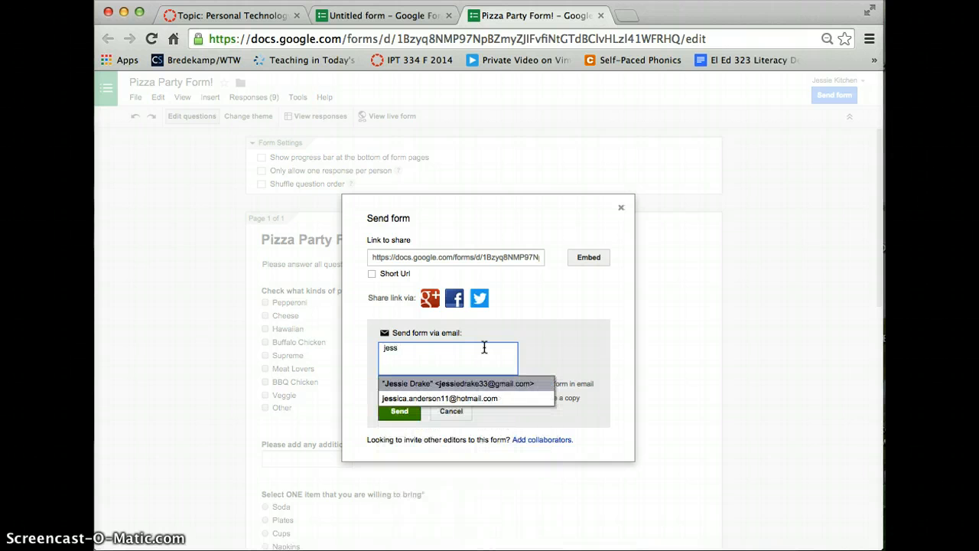
pyautogui.press('Return')
pyautogui.click(396, 417)
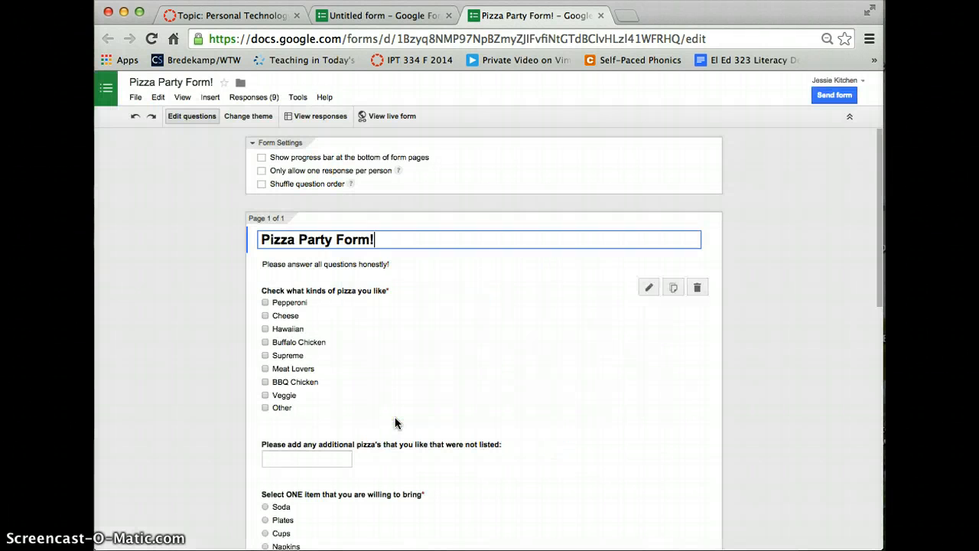
# Open the Gmail inbox at gmail.com in a new browser tab
pyautogui.click(626, 23)
pyautogui.write('gmail.com')
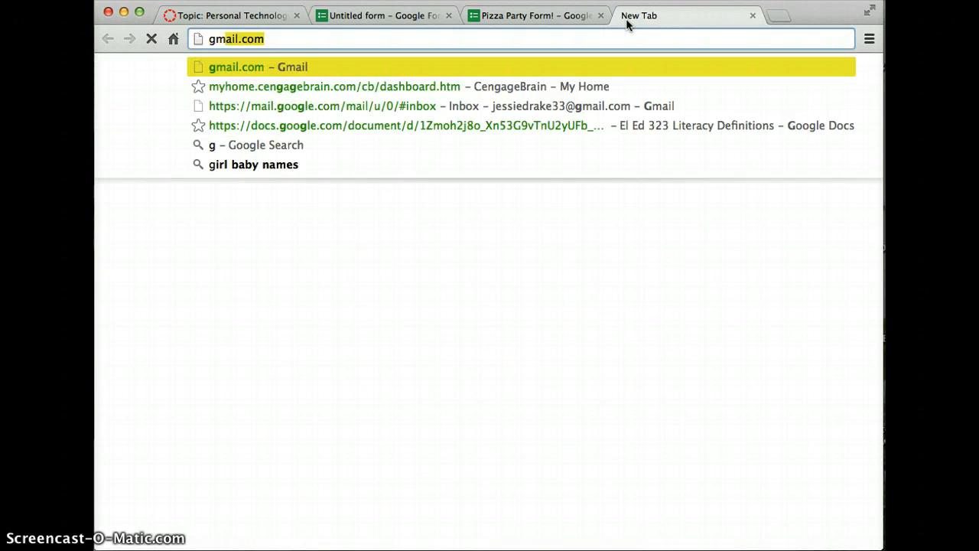
pyautogui.press('Return')
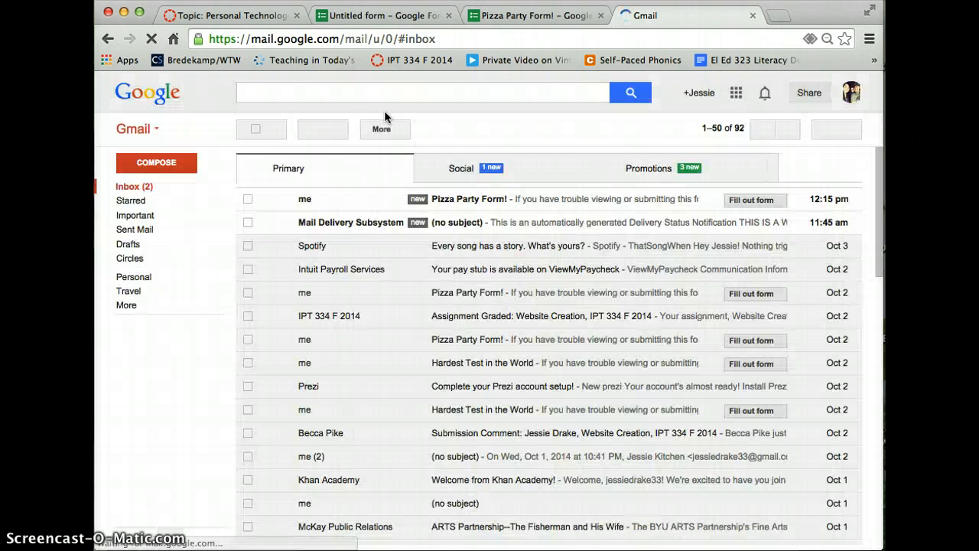
# Look through the form embedded in the newest Pizza Party Form! email and open its online version
pyautogui.click(555, 200)
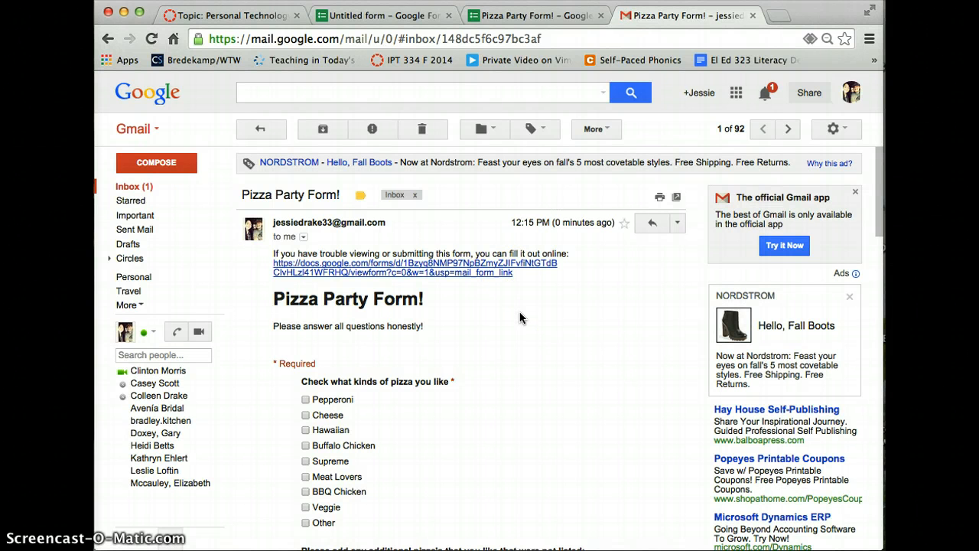
pyautogui.scroll(-2, 520, 318)
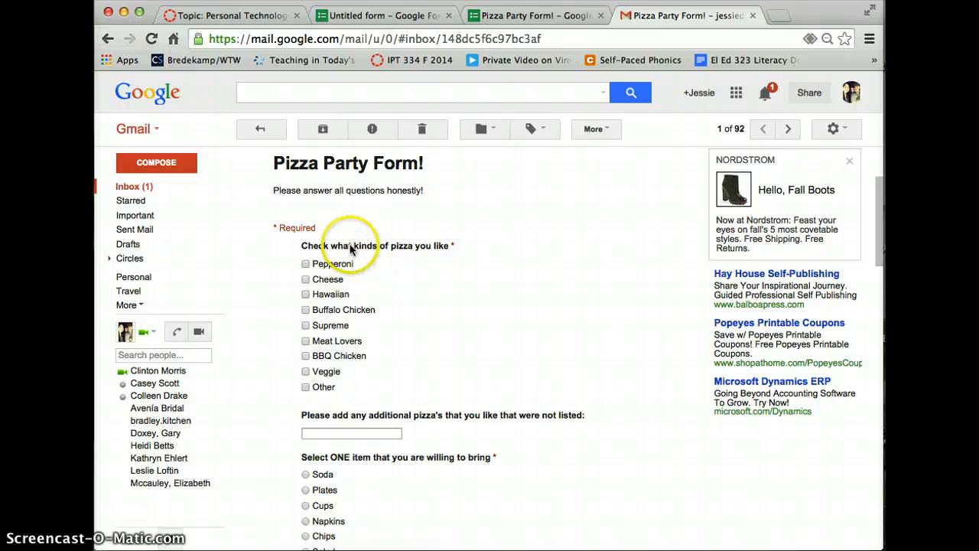
pyautogui.scroll(-6, 350, 249)
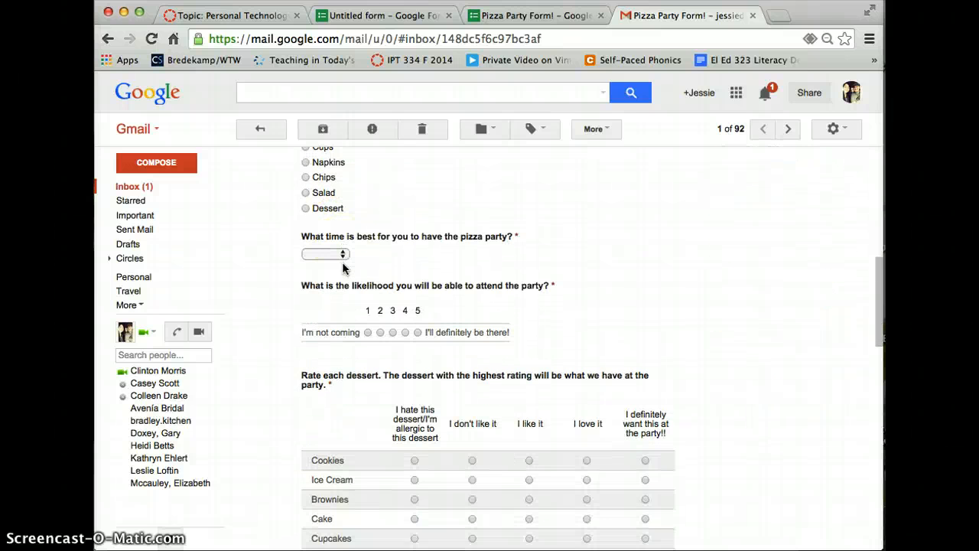
pyautogui.scroll(-4, 342, 262)
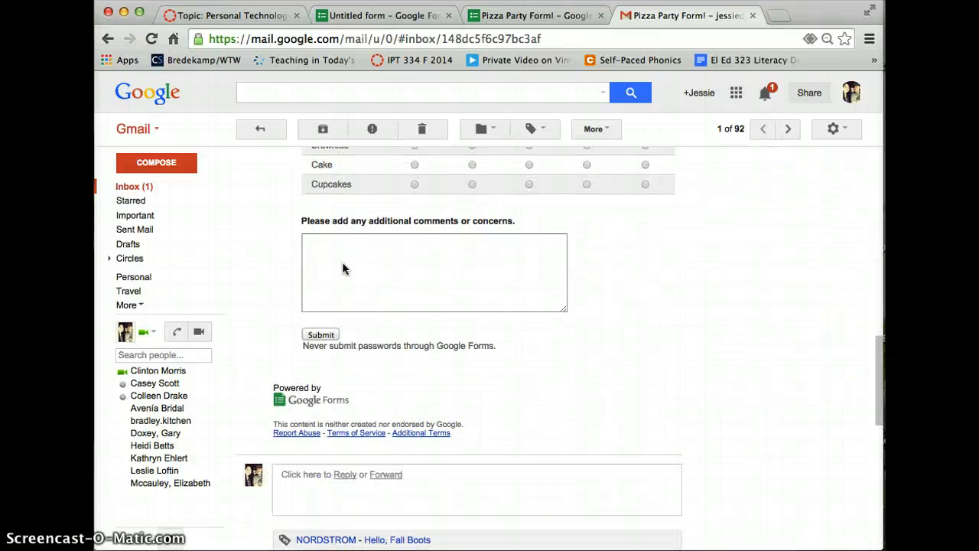
pyautogui.scroll(10, 342, 263)
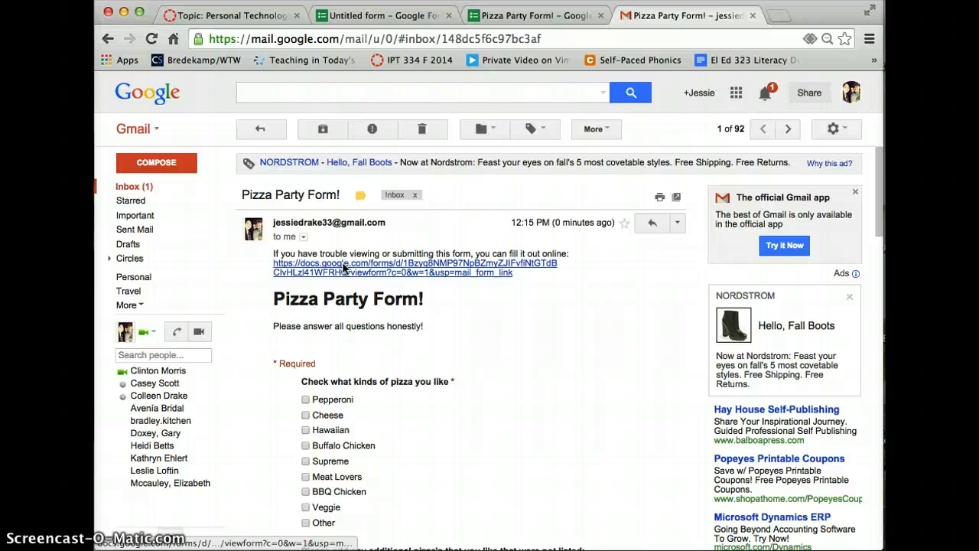
pyautogui.click(480, 267)
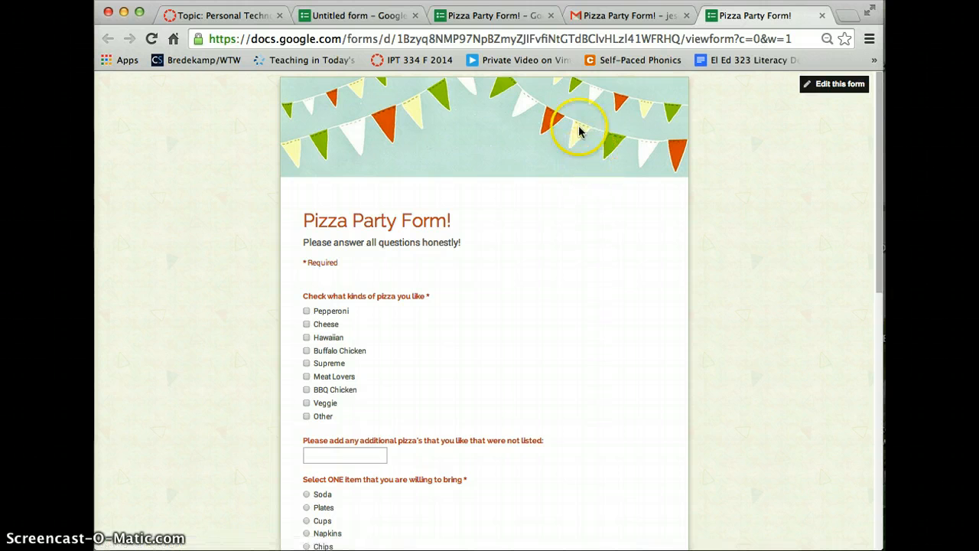
# Try the Save the Date theme in the Pizza Party Form editor and restore the Pennant Banner theme
pyautogui.click(497, 15)
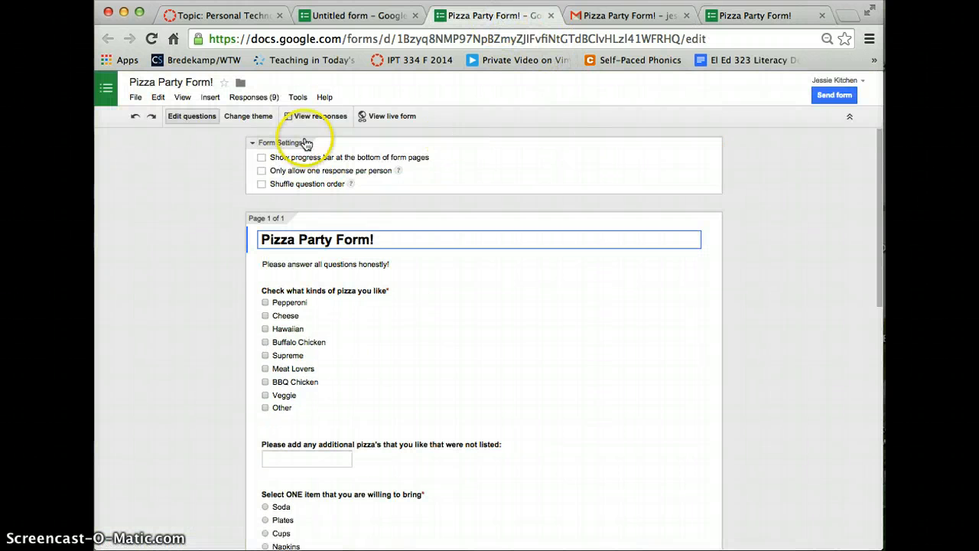
pyautogui.click(248, 116)
pyautogui.scroll(-1, 868, 304)
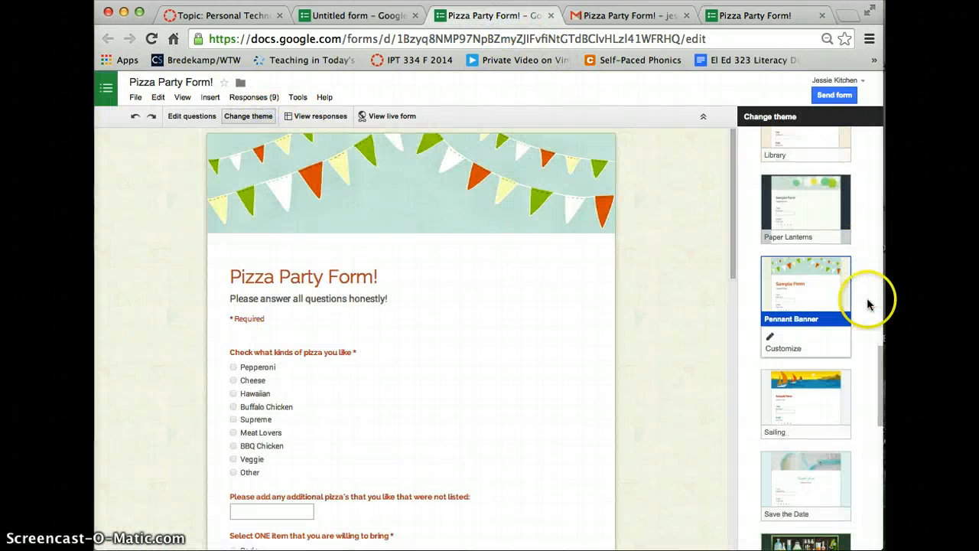
pyautogui.scroll(-2, 869, 305)
pyautogui.click(816, 344)
pyautogui.click(813, 375)
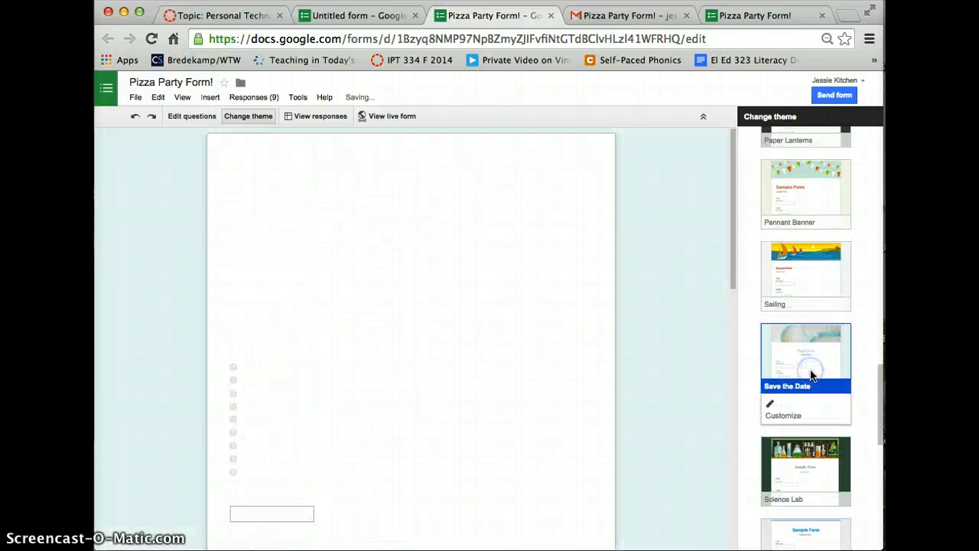
pyautogui.click(809, 209)
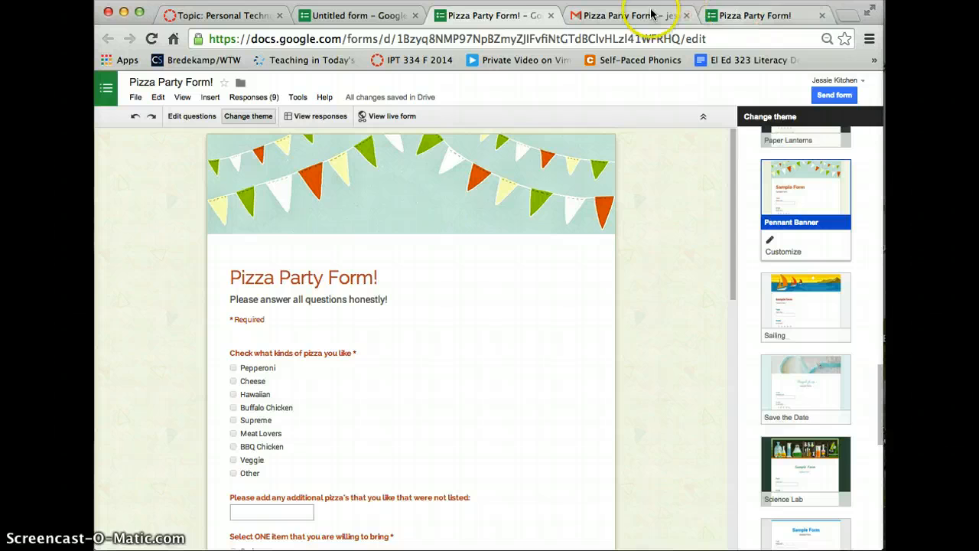
# In the live Pizza Party Form, select Pepperoni, Cheese, Hawaiian, Buffalo Chicken and Supreme as the liked pizzas
pyautogui.click(740, 15)
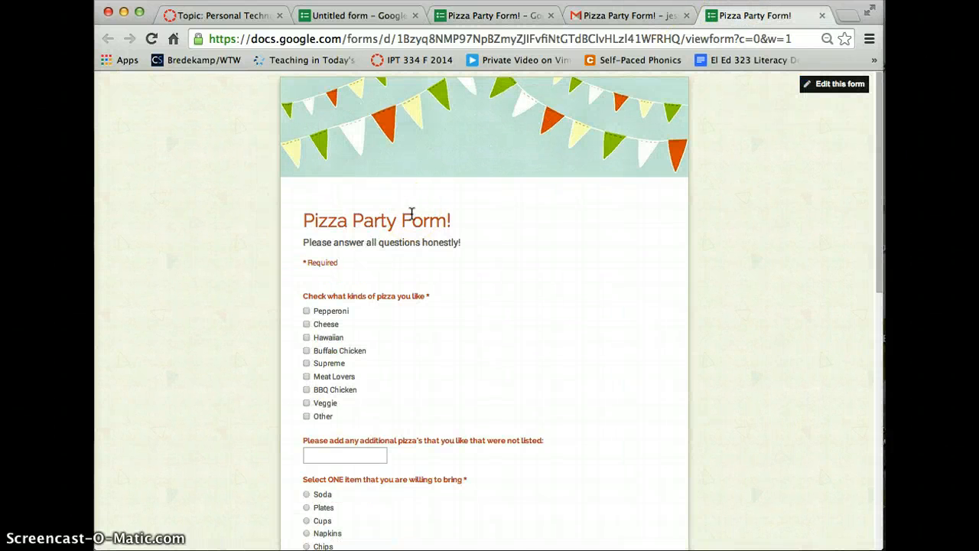
pyautogui.scroll(-2, 411, 214)
pyautogui.click(312, 221)
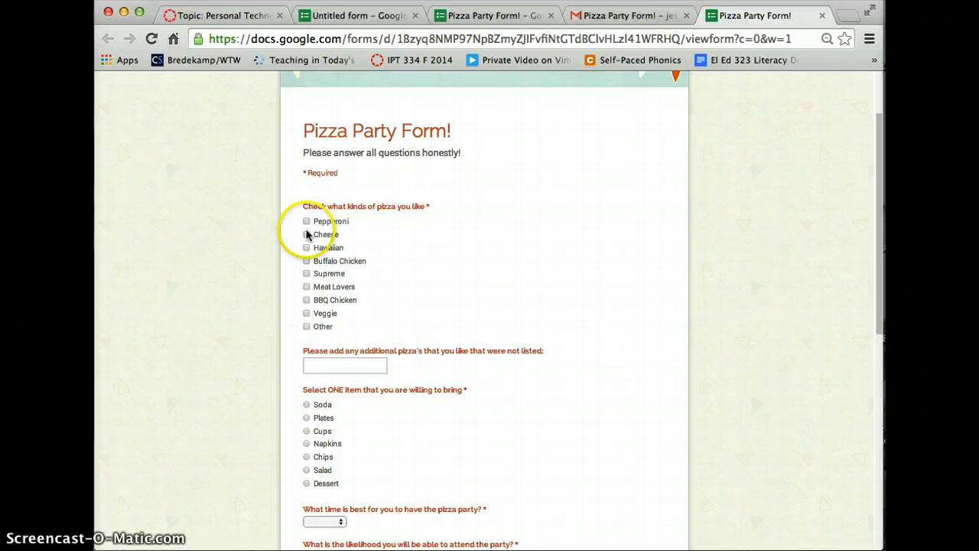
pyautogui.click(307, 221)
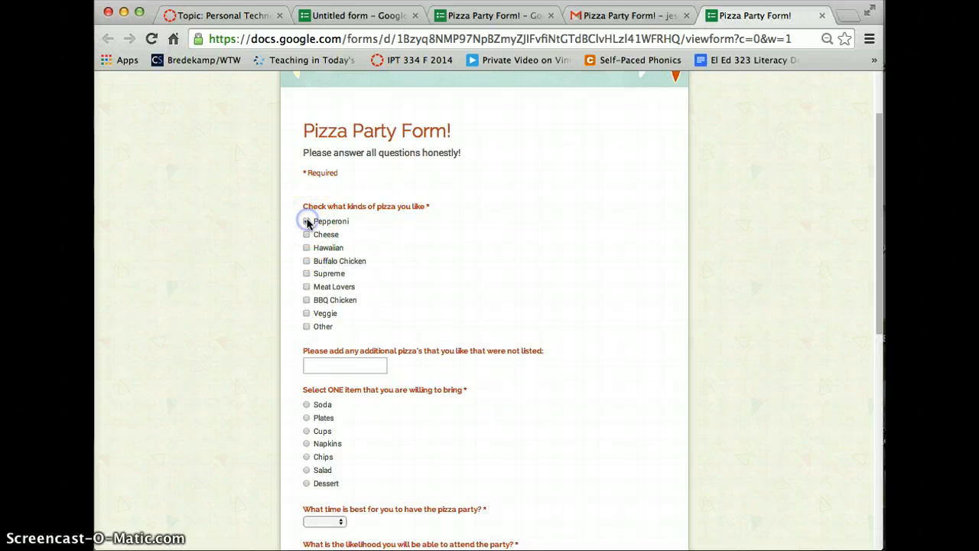
pyautogui.click(307, 235)
pyautogui.click(307, 248)
pyautogui.click(307, 235)
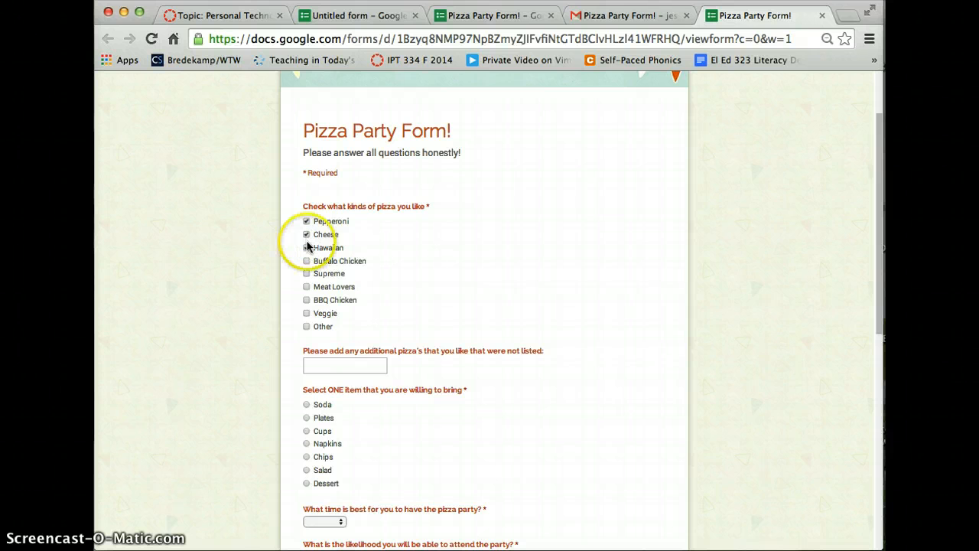
pyautogui.click(306, 261)
# Enter "spinach pizza" as the additional pizza that was not listed
pyautogui.click(350, 366)
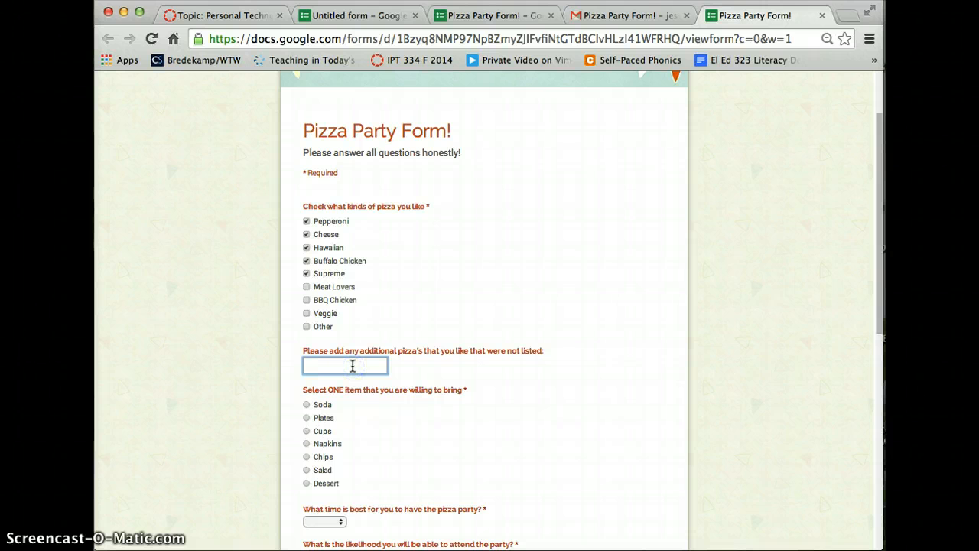
pyautogui.write('spa')
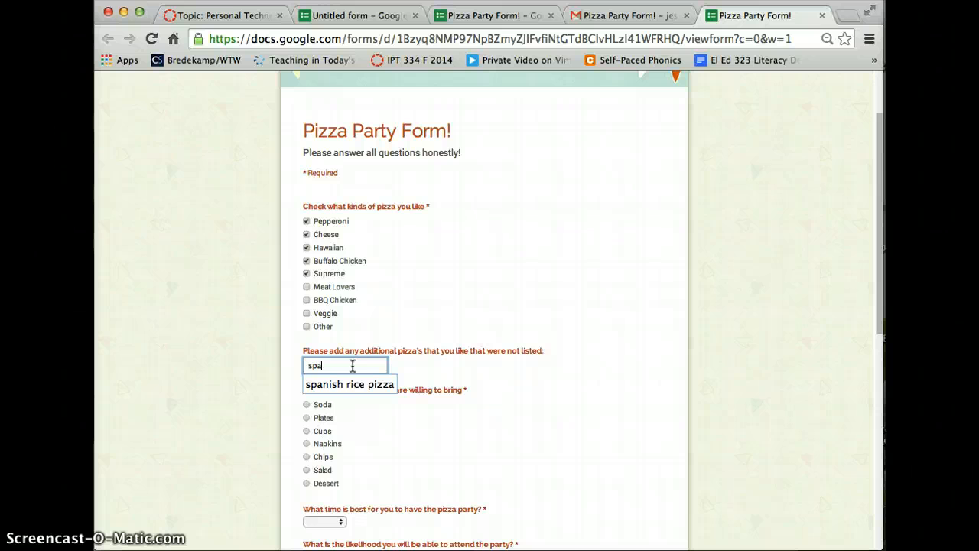
pyautogui.press('BackSpace')
pyautogui.press('BackSpace')
pyautogui.press('BackSpace')
pyautogui.write('spi')
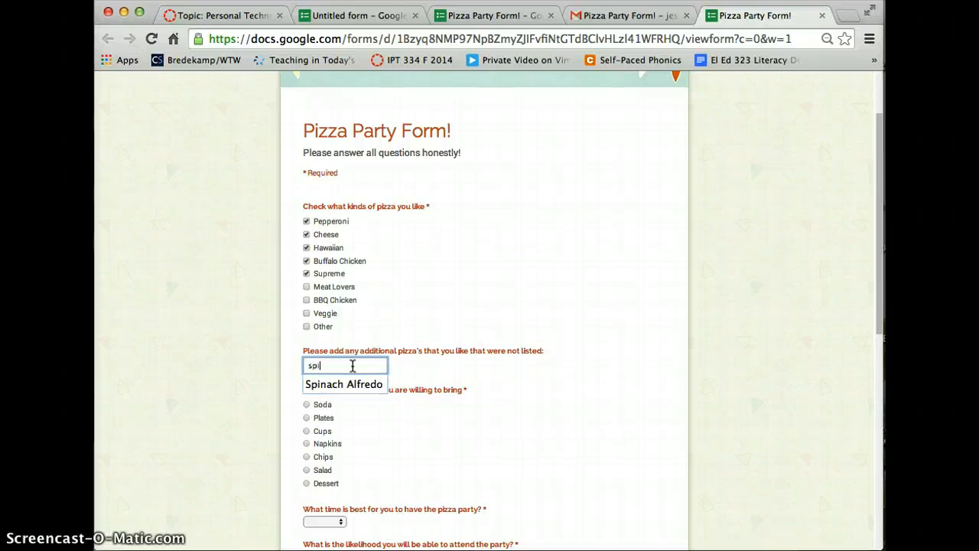
pyautogui.write('nach and anchove')
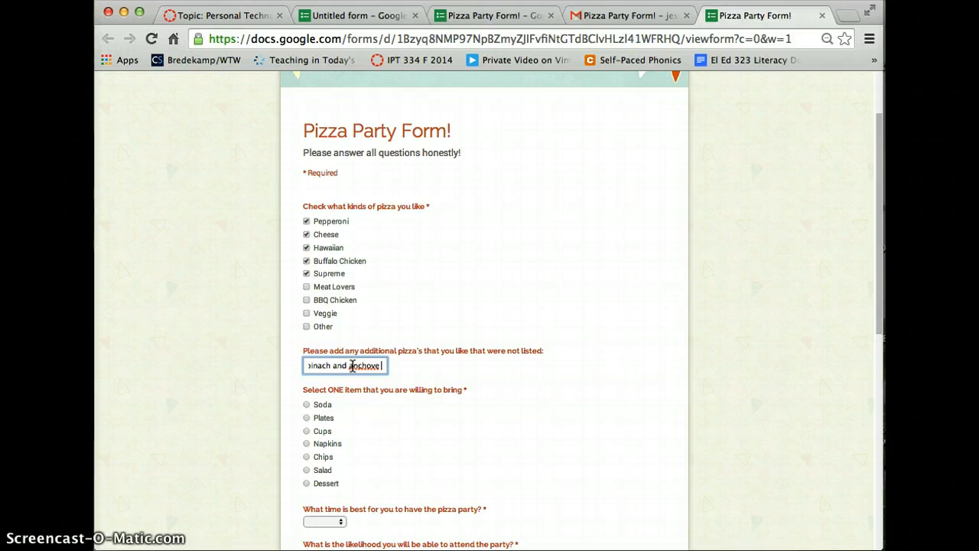
pyautogui.press('BackSpace')
pyautogui.press('BackSpace')
pyautogui.press('BackSpace')
pyautogui.press('BackSpace')
pyautogui.press('BackSpace')
pyautogui.press('BackSpace')
pyautogui.write('pinach pizza')
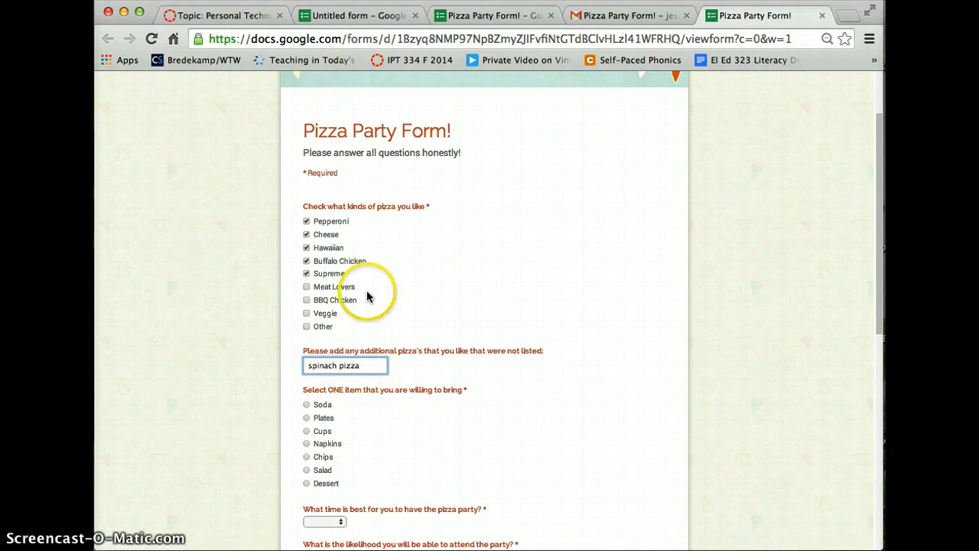
# Choose Napkins as the item to bring and 6-7pm as the best time for the pizza party
pyautogui.scroll(-3, 367, 291)
pyautogui.click(381, 341)
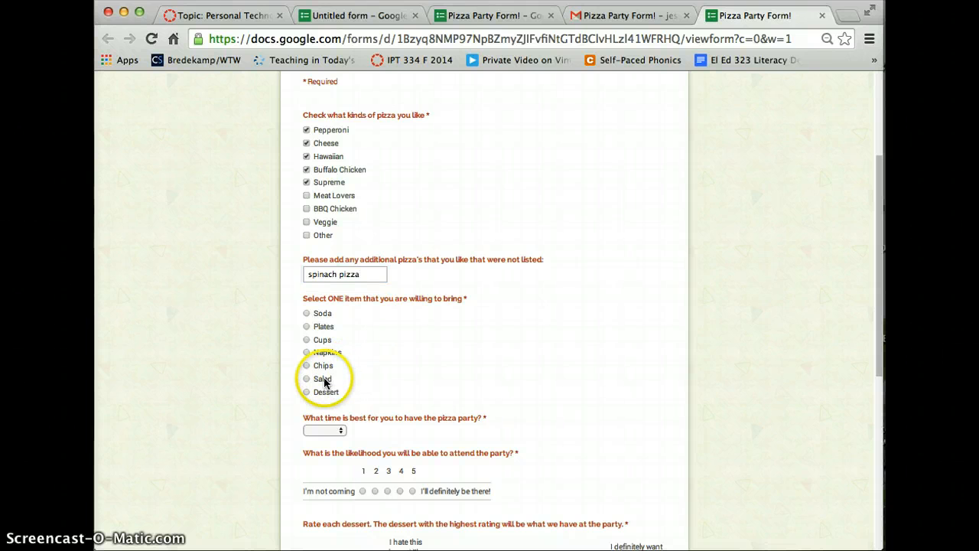
pyautogui.click(323, 354)
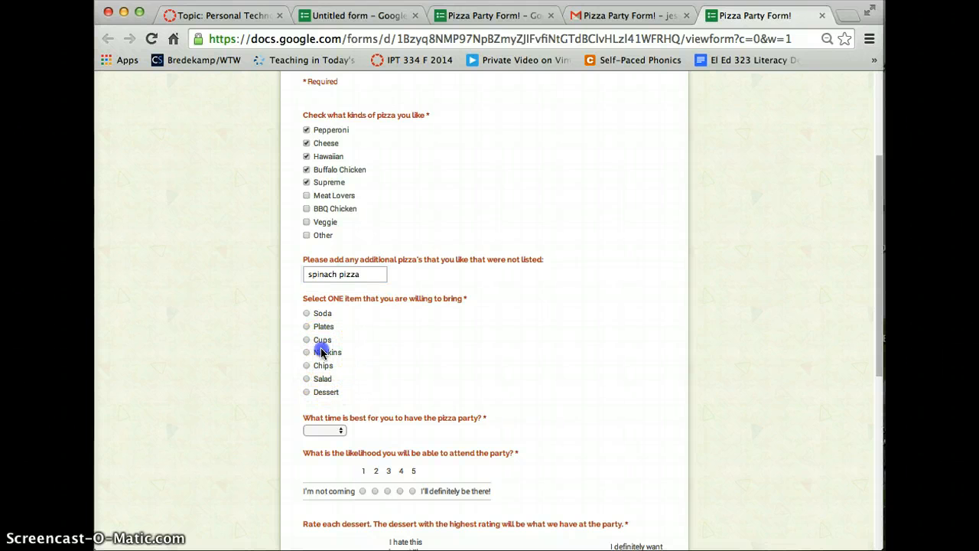
pyautogui.scroll(-2, 451, 341)
pyautogui.click(331, 345)
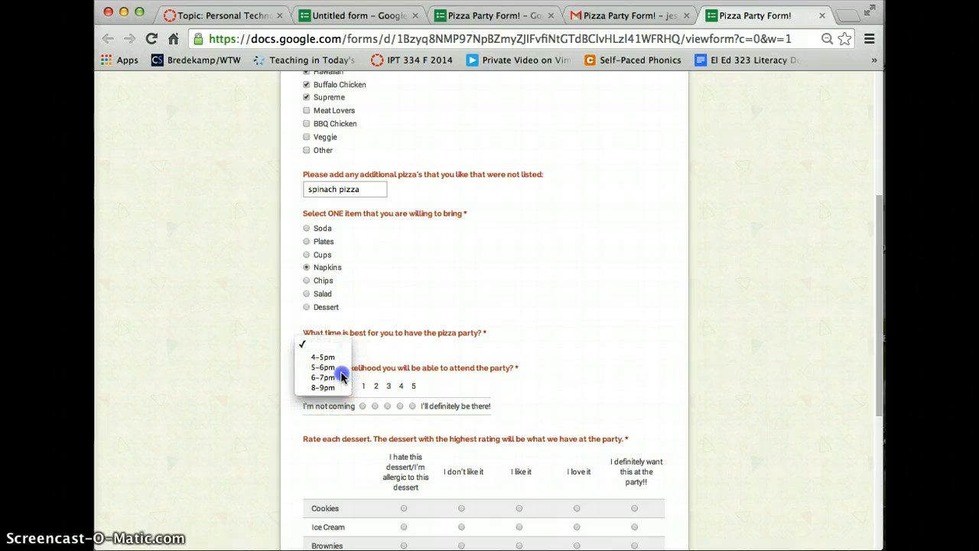
pyautogui.click(336, 377)
# Rate the likelihood of attending the party as 5
pyautogui.scroll(-2, 446, 332)
pyautogui.scroll(-1, 444, 330)
pyautogui.click(413, 272)
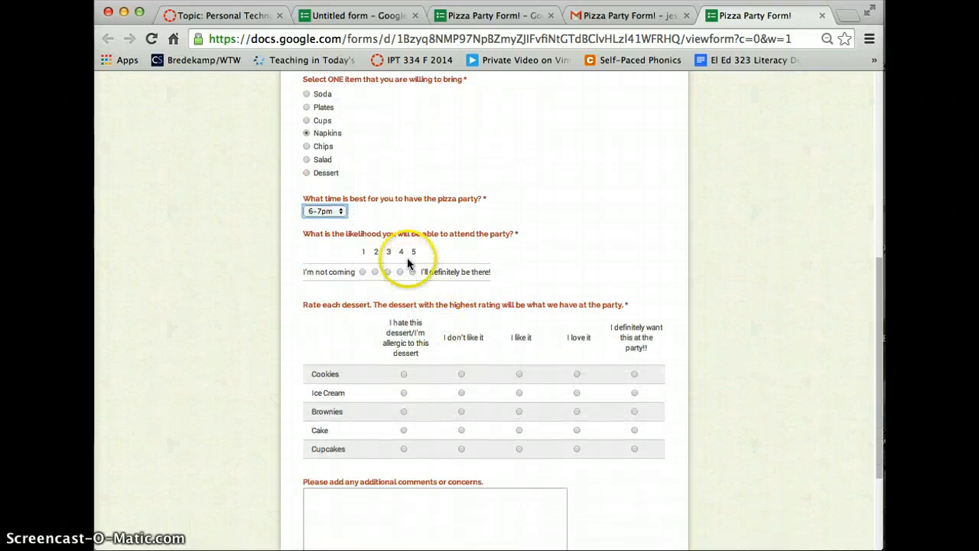
# Rate cookies, ice cream, brownies and cupcakes as hated or allergic, and cake as definitely wanted at the party
pyautogui.scroll(-2, 413, 269)
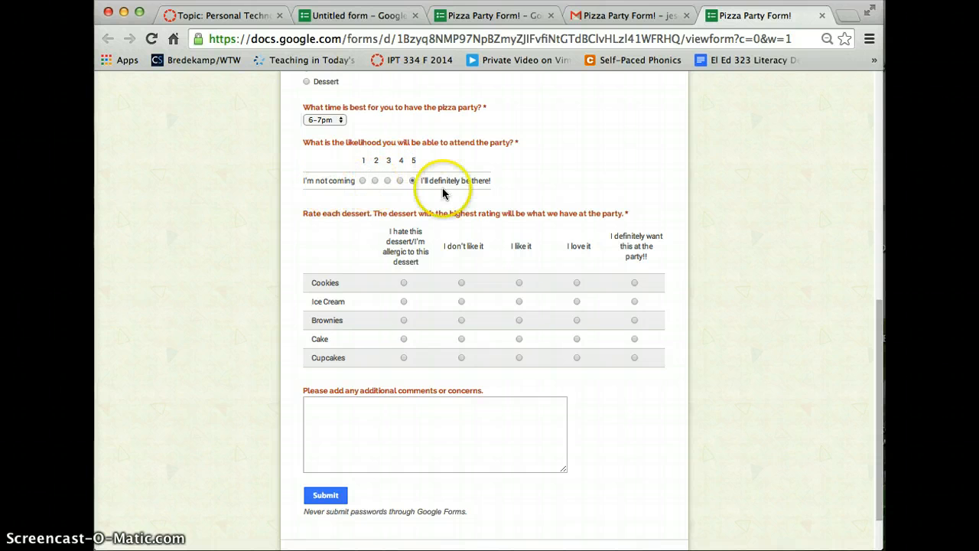
pyautogui.click(404, 282)
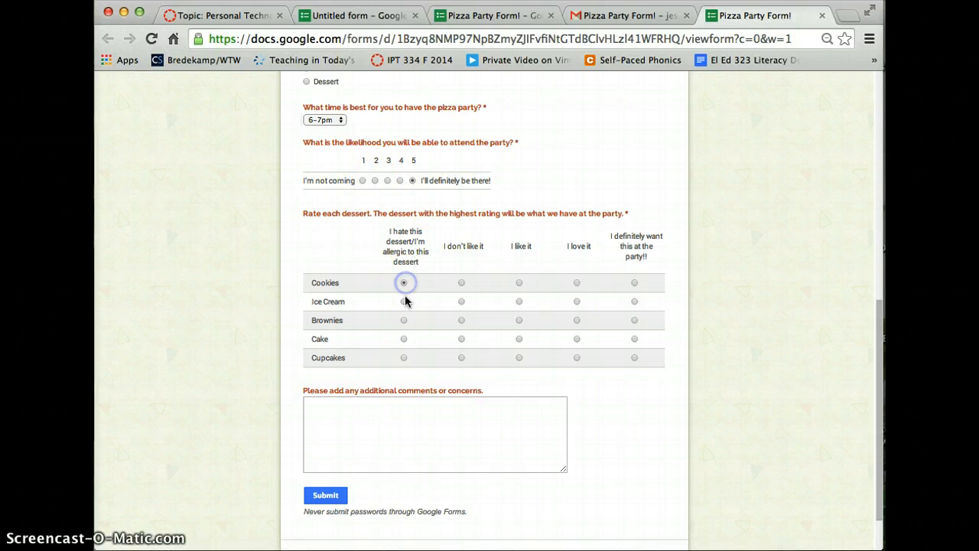
pyautogui.click(404, 302)
pyautogui.click(404, 320)
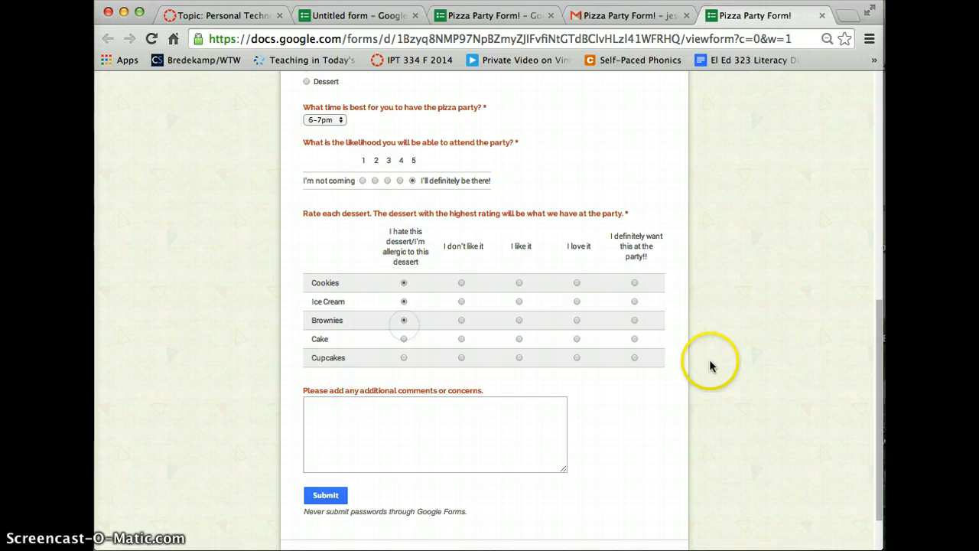
pyautogui.click(635, 339)
pyautogui.click(404, 357)
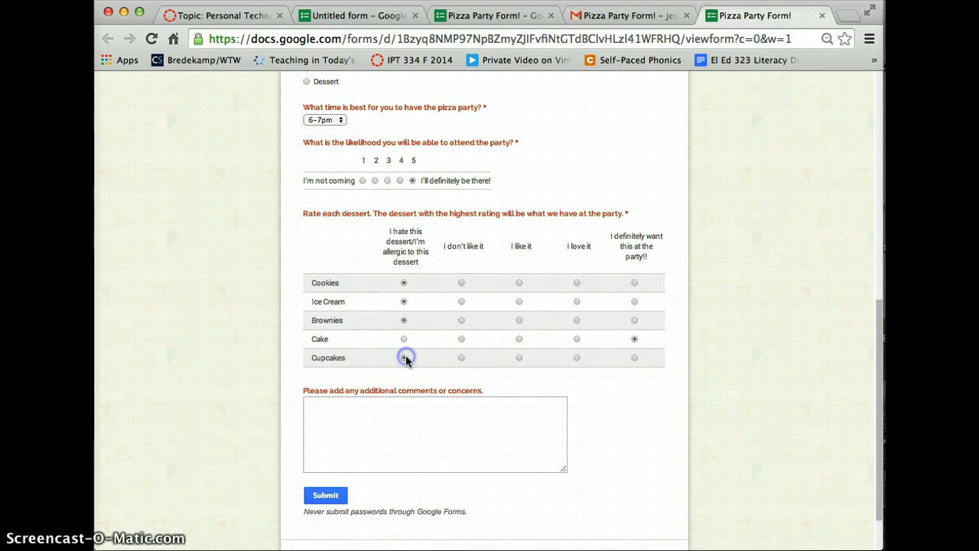
# Add the comment "I wish we were having burgers instead." and submit the form
pyautogui.scroll(-1, 406, 357)
pyautogui.click(406, 357)
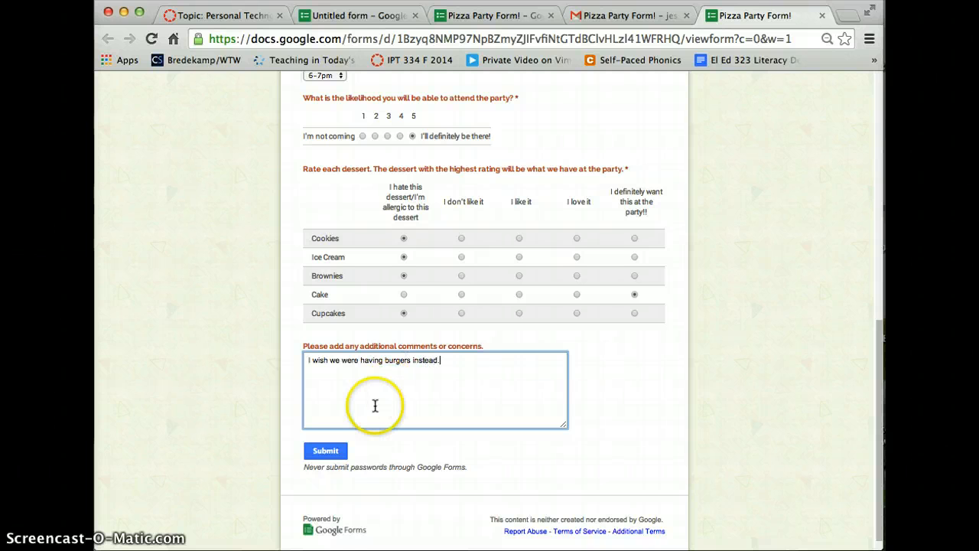
pyautogui.click(329, 453)
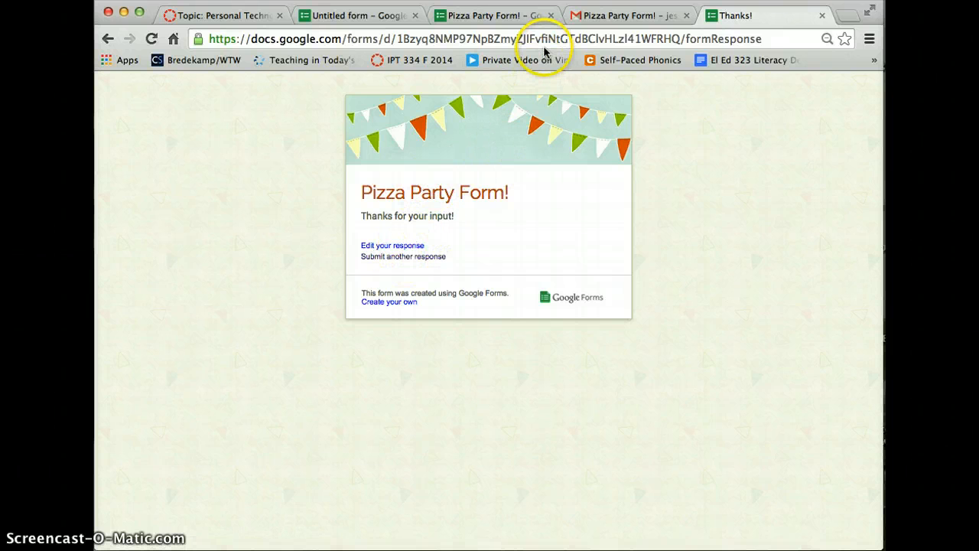
# Return to the Pizza Party Form editor and open its summary of responses
pyautogui.click(520, 16)
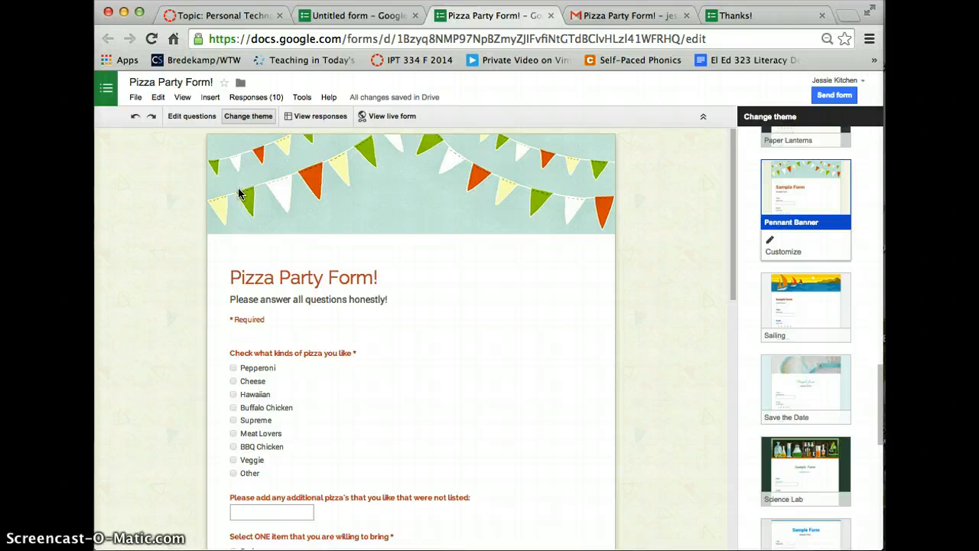
pyautogui.click(269, 100)
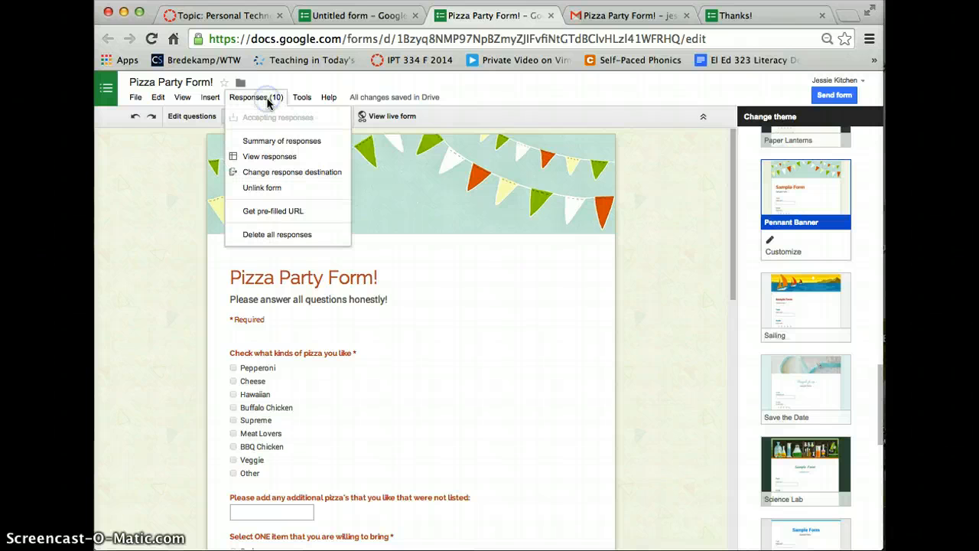
pyautogui.click(309, 146)
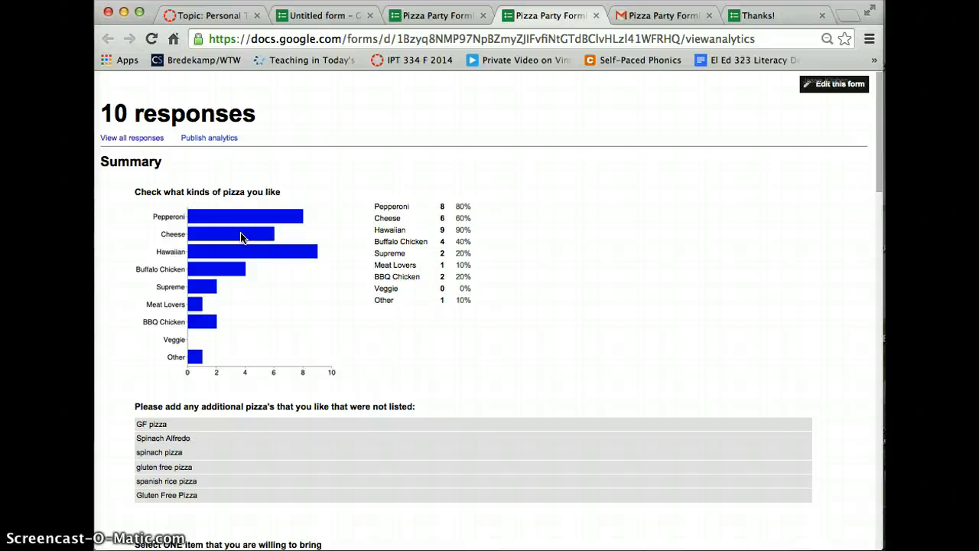
# Examine the summarized answers on pizza kinds, additional pizzas, items to bring, best party time and likelihood of attending
pyautogui.scroll(-5, 240, 237)
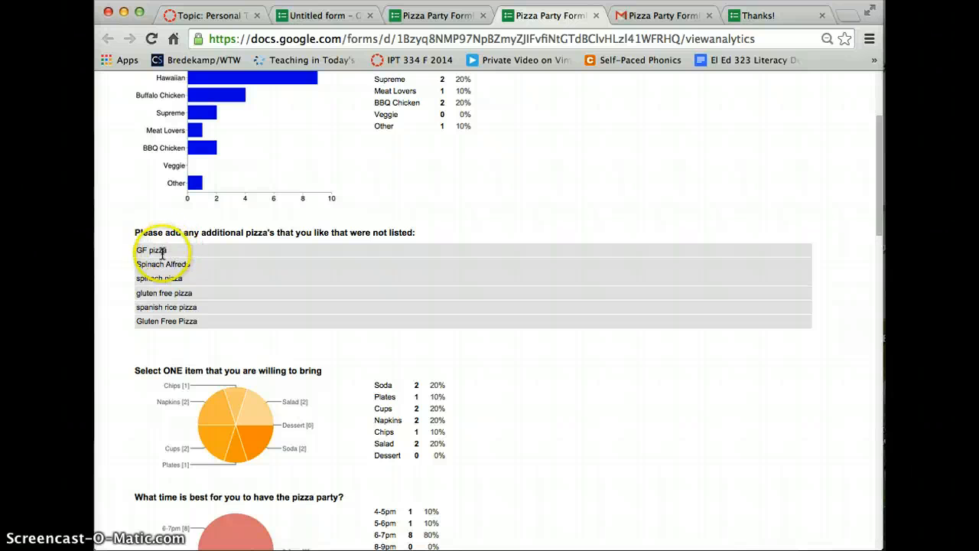
pyautogui.scroll(-4, 180, 306)
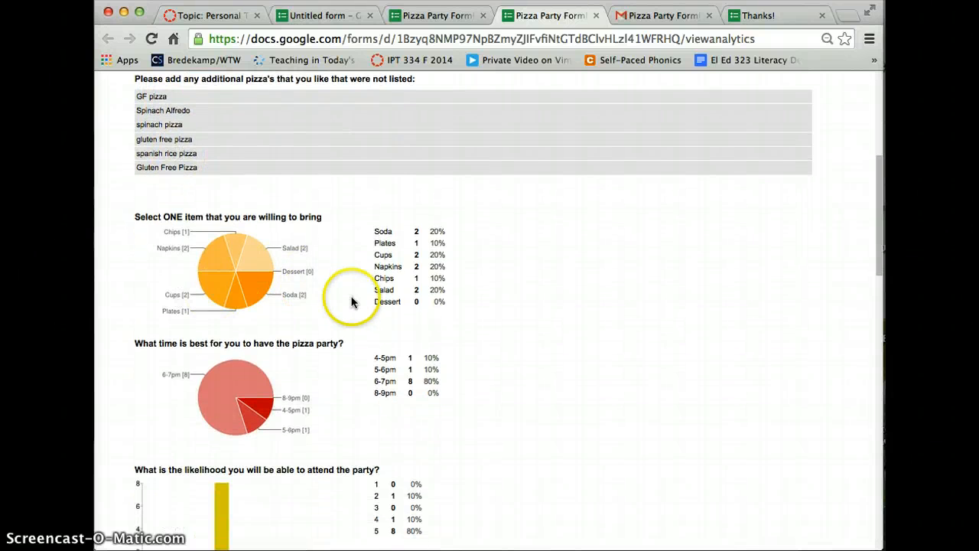
pyautogui.moveTo(374, 302); pyautogui.dragTo(454, 300)
pyautogui.click(455, 302)
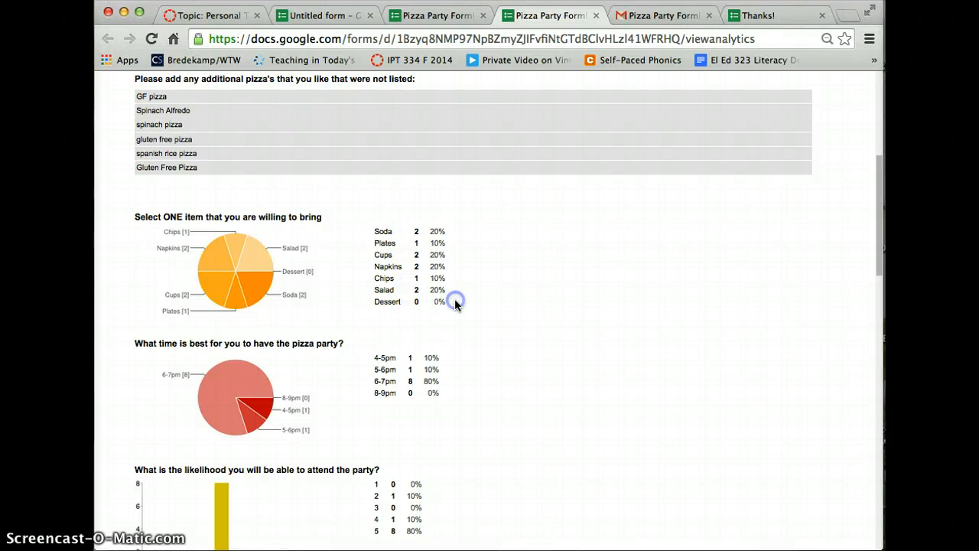
pyautogui.scroll(-2, 454, 305)
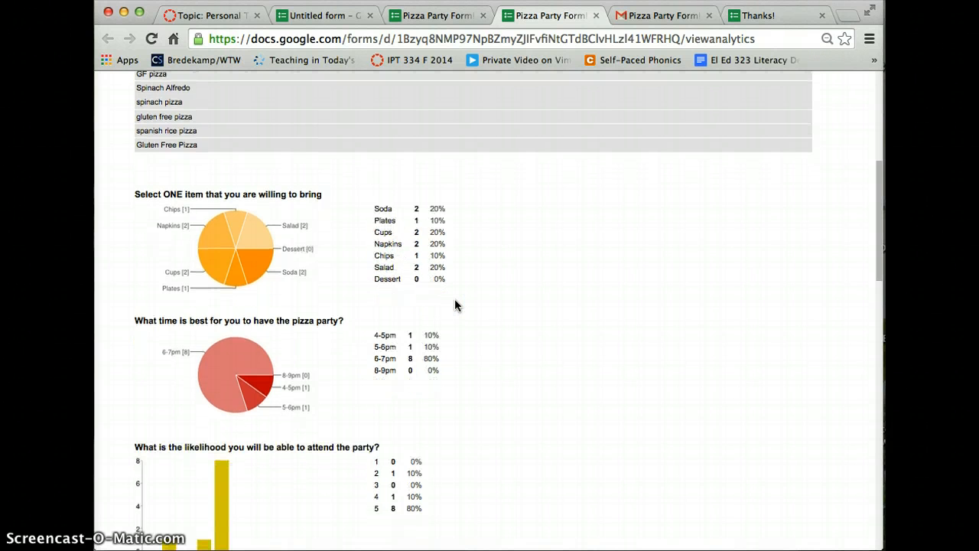
pyautogui.click(269, 300)
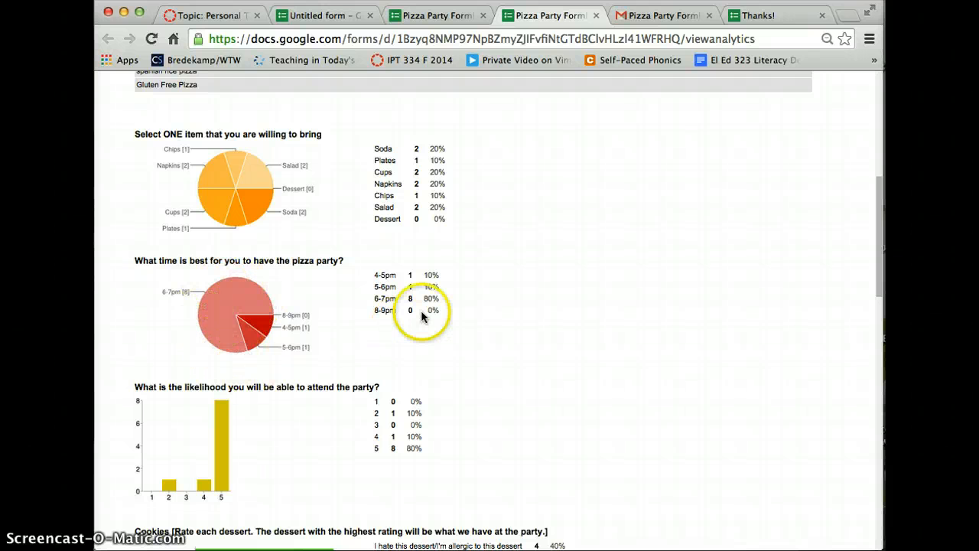
pyautogui.scroll(-3, 498, 289)
pyautogui.scroll(-2, 498, 291)
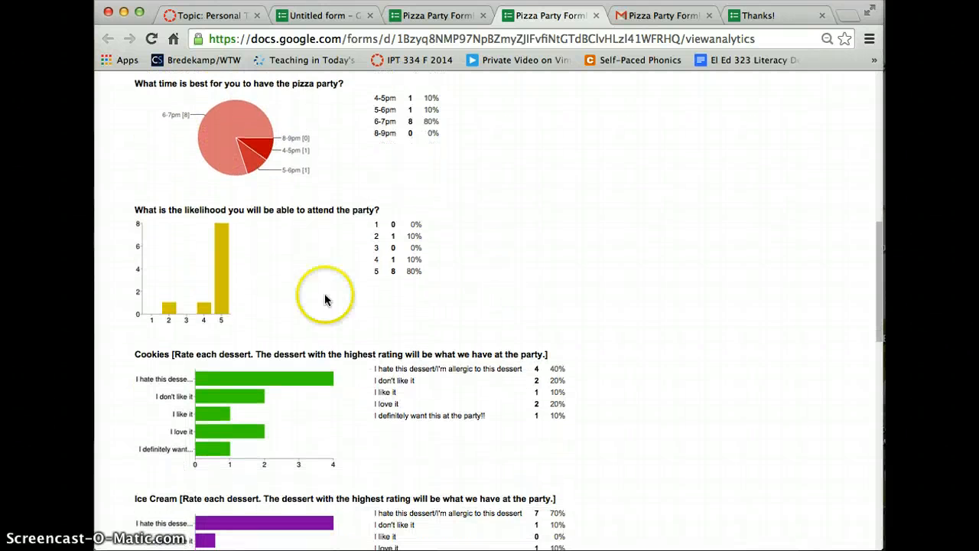
# Review the rating charts for each dessert, the additional comments and the number of daily responses
pyautogui.scroll(-2, 210, 287)
pyautogui.scroll(-2, 211, 288)
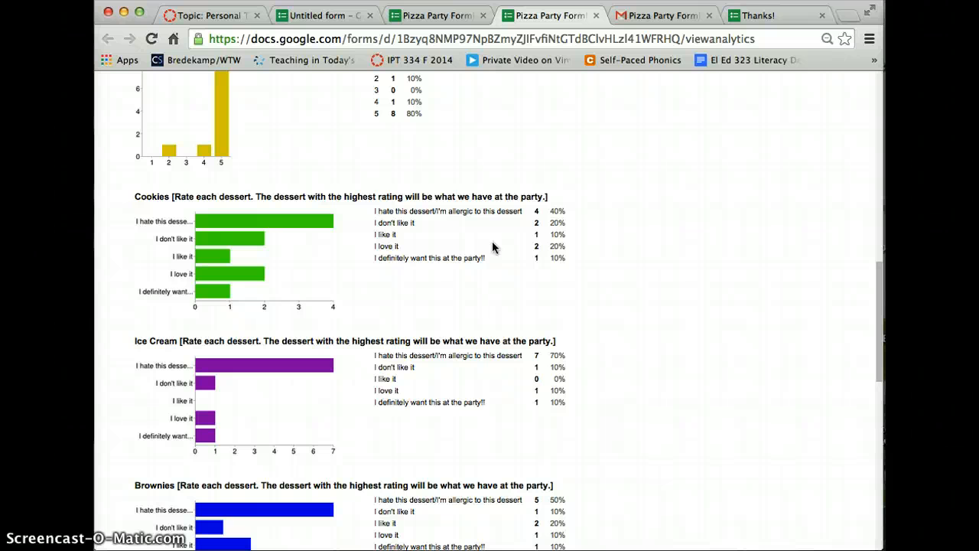
pyautogui.scroll(-1, 492, 241)
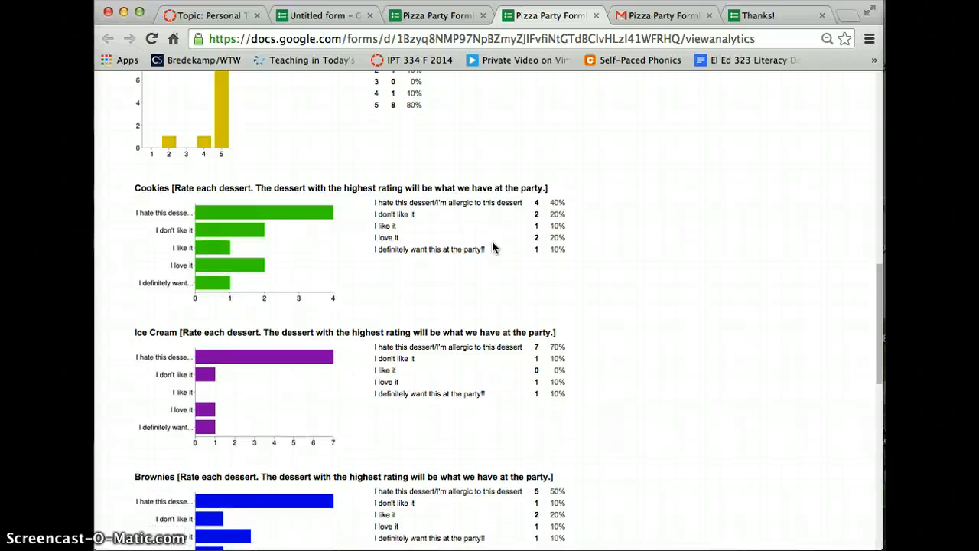
pyautogui.click(520, 335)
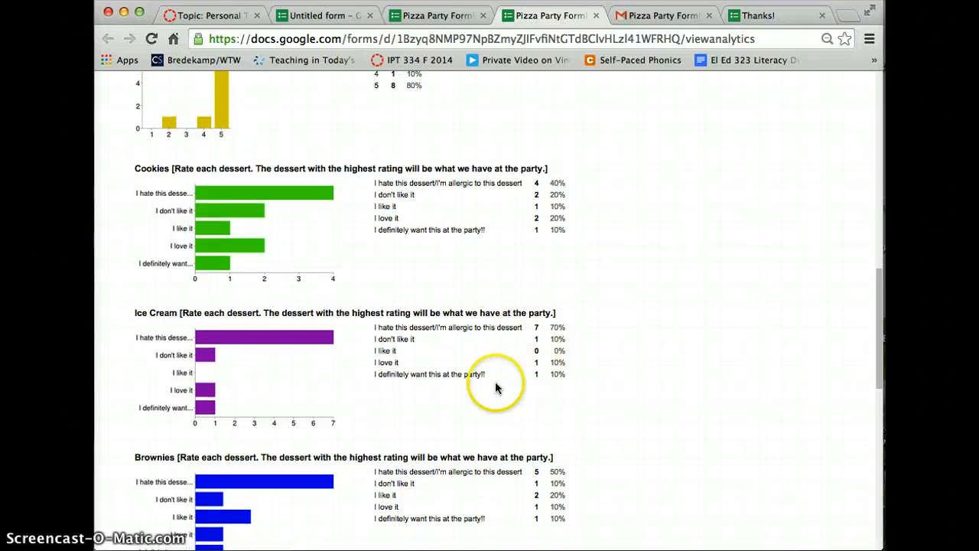
pyautogui.scroll(-5, 495, 380)
pyautogui.scroll(-3, 495, 380)
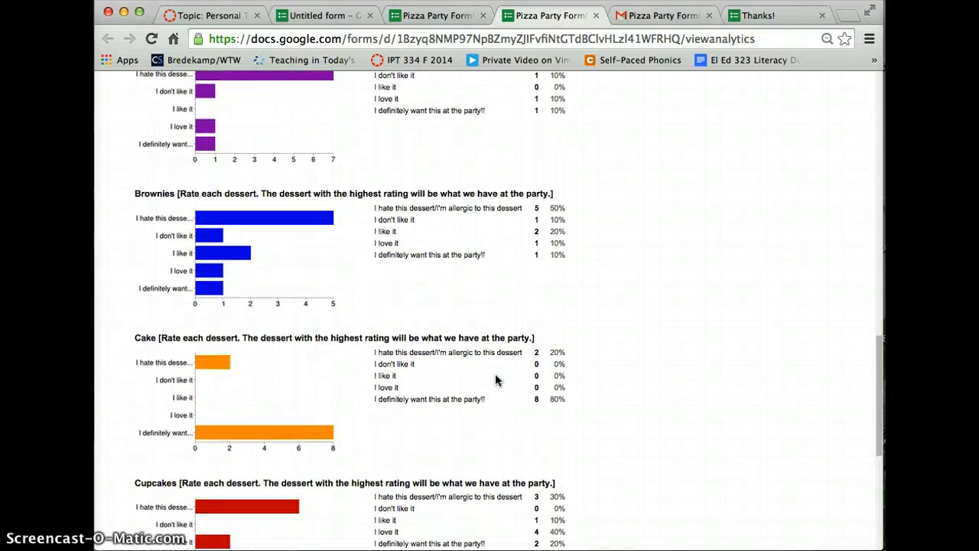
pyautogui.click(531, 369)
pyautogui.scroll(-3, 531, 369)
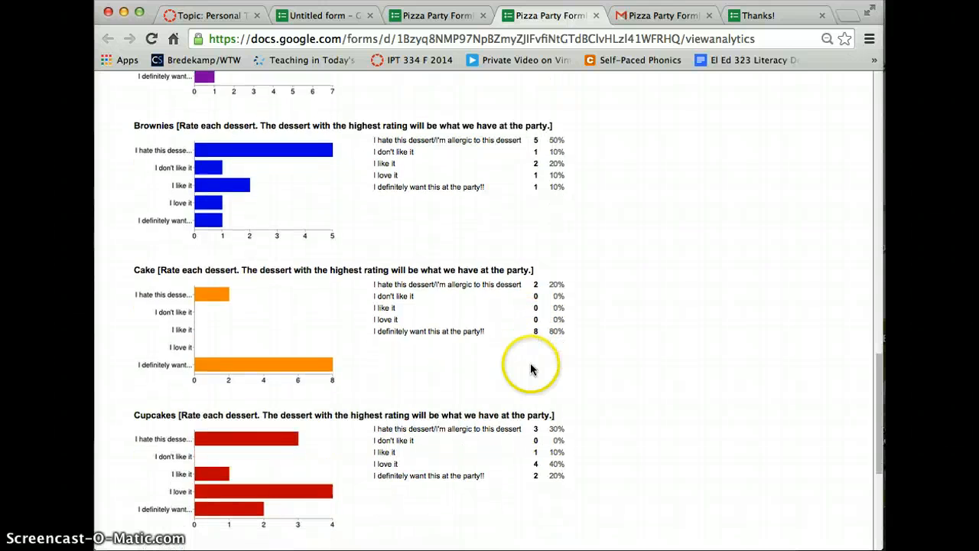
pyautogui.scroll(-7, 538, 284)
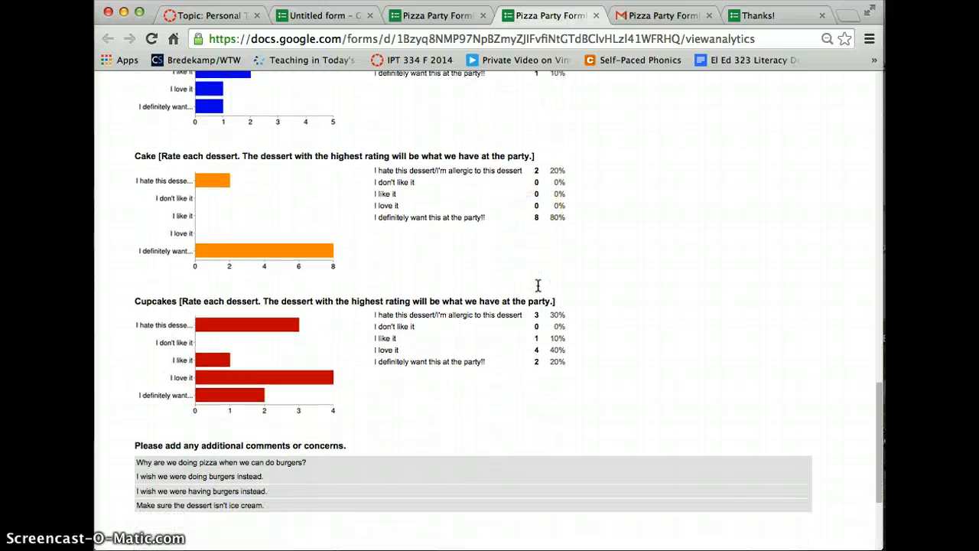
pyautogui.click(193, 290)
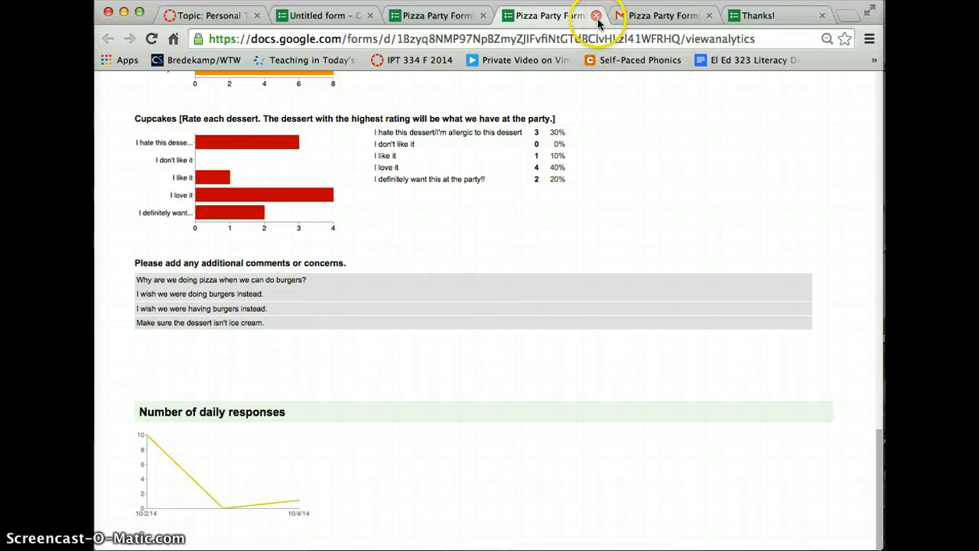
# Check the presentation requirements in the course discussion topic and return to the response summary
pyautogui.click(235, 17)
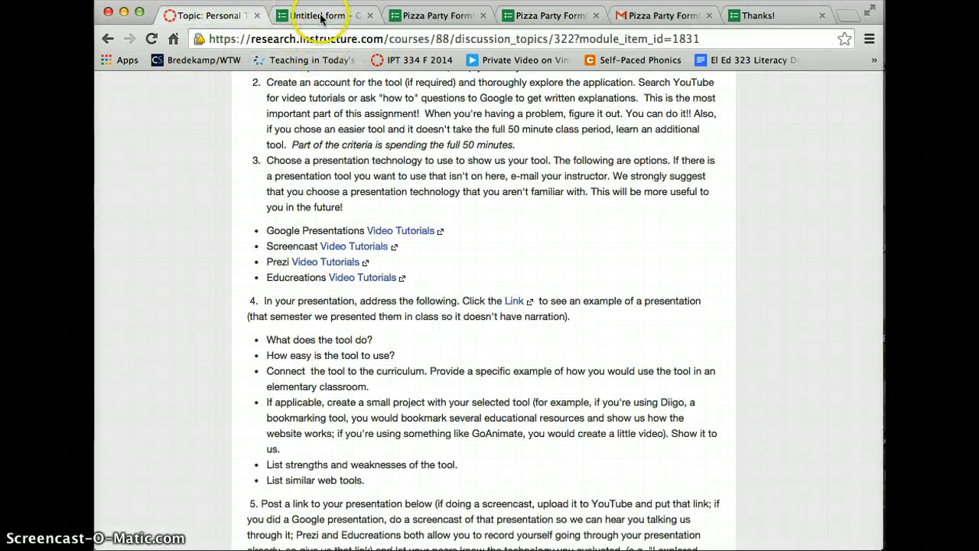
pyautogui.click(545, 13)
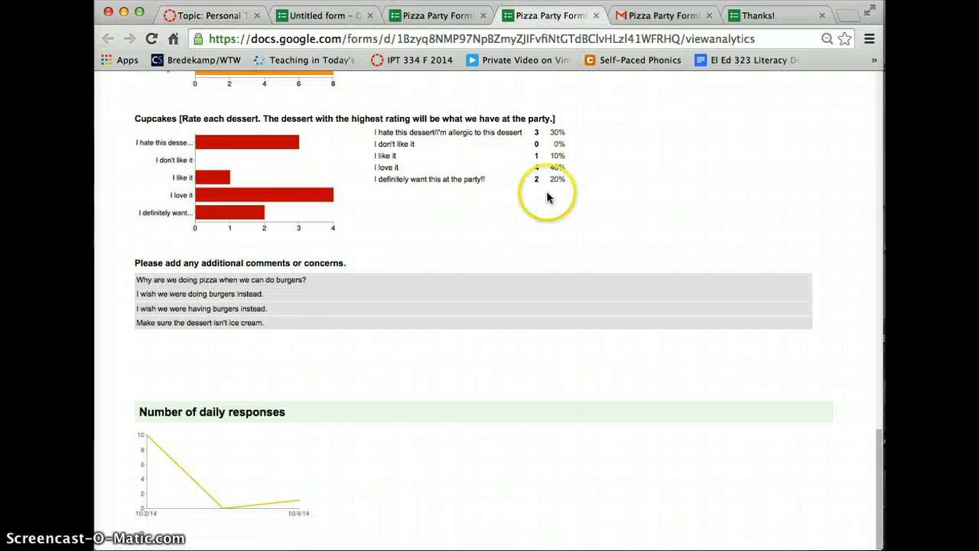
# Look through the response summary again, comparing the bar charts, text answers and pie charts used for the different question types
pyautogui.scroll(18, 547, 196)
pyautogui.scroll(-3, 548, 198)
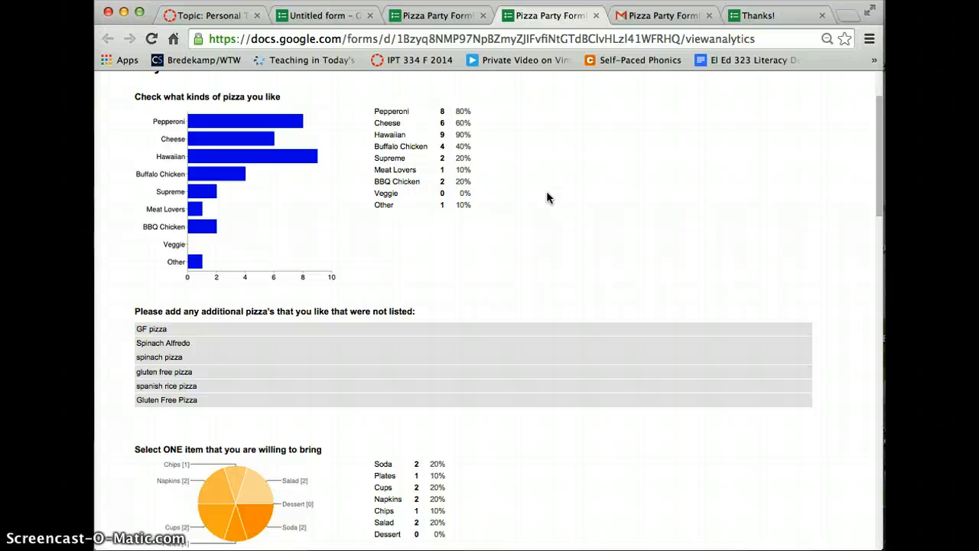
pyautogui.scroll(4, 546, 197)
pyautogui.scroll(-15, 546, 197)
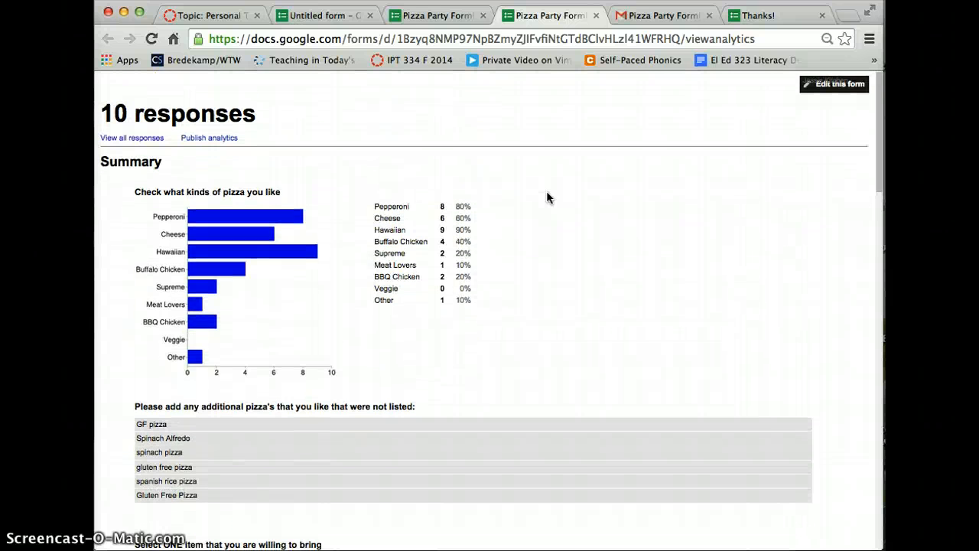
pyautogui.scroll(-5, 546, 197)
pyautogui.scroll(20, 546, 196)
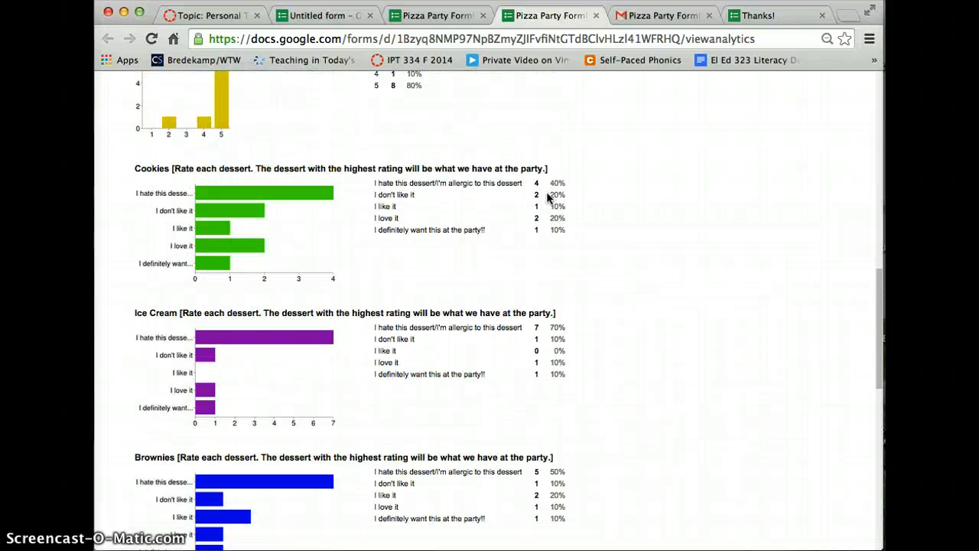
pyautogui.click(389, 167)
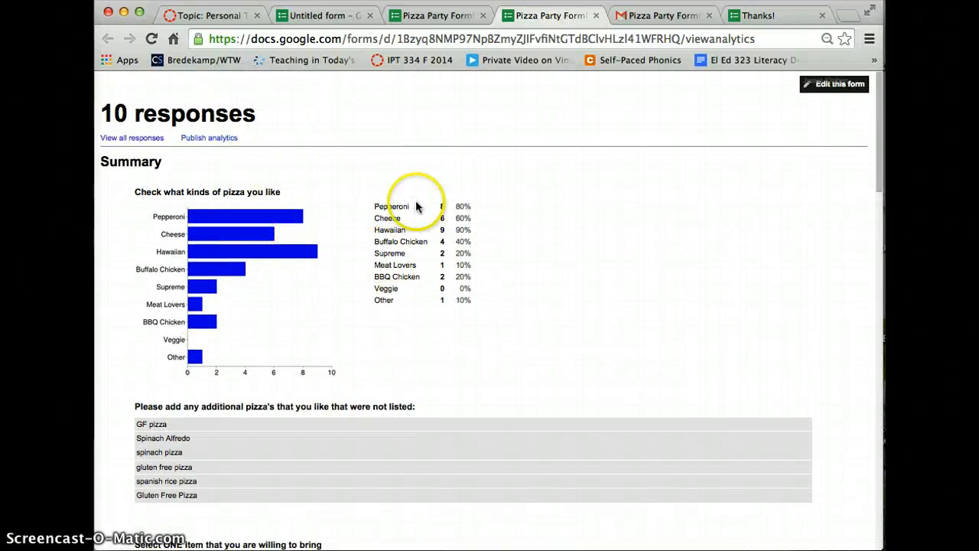
pyautogui.scroll(-3, 269, 260)
pyautogui.scroll(-6, 268, 262)
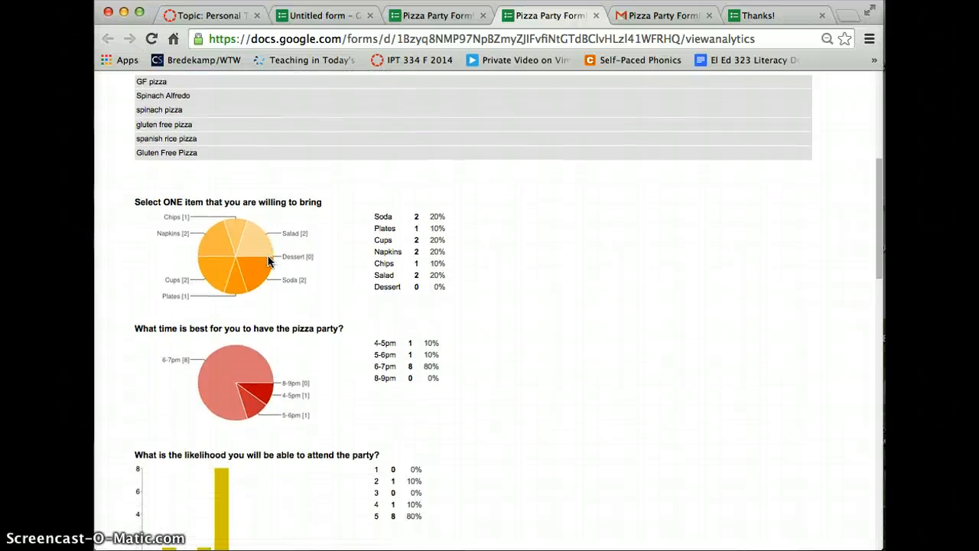
pyautogui.scroll(-2, 268, 261)
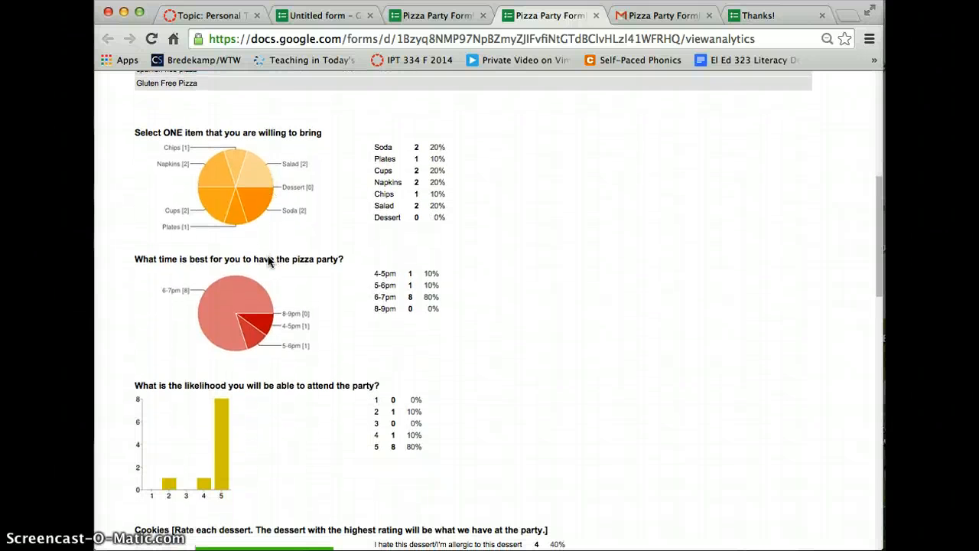
pyautogui.click(311, 109)
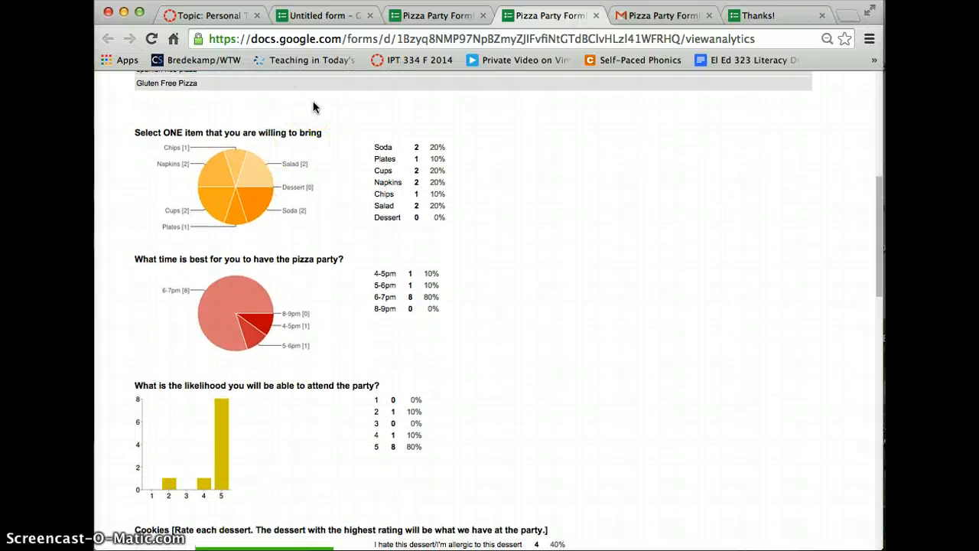